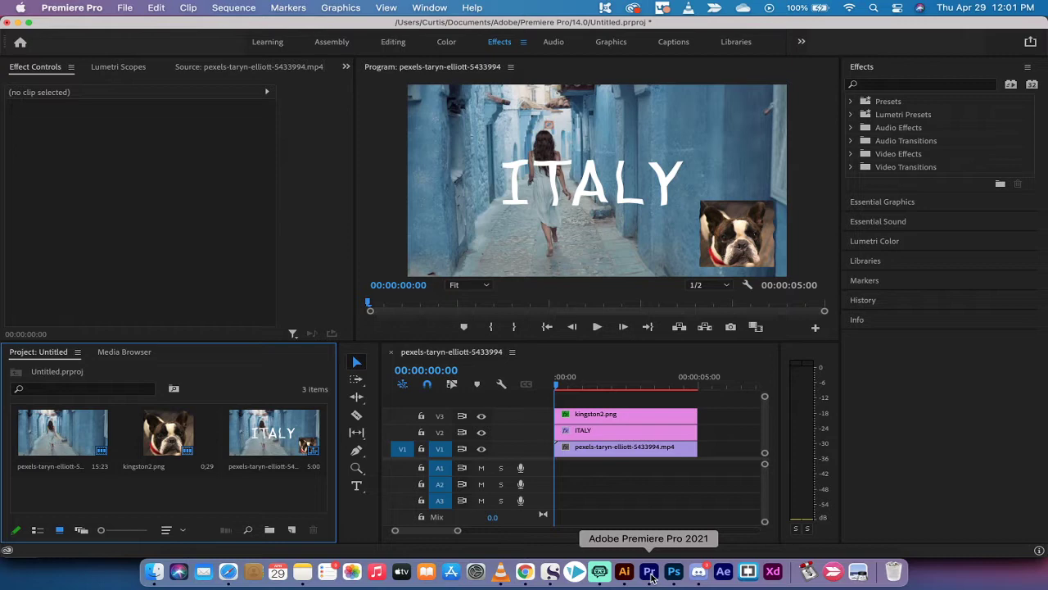
Scrub and play the finished sequence to preview the wobbling dog and ITALY title
left_click_drag(566, 382, 543, 385)
key("space")
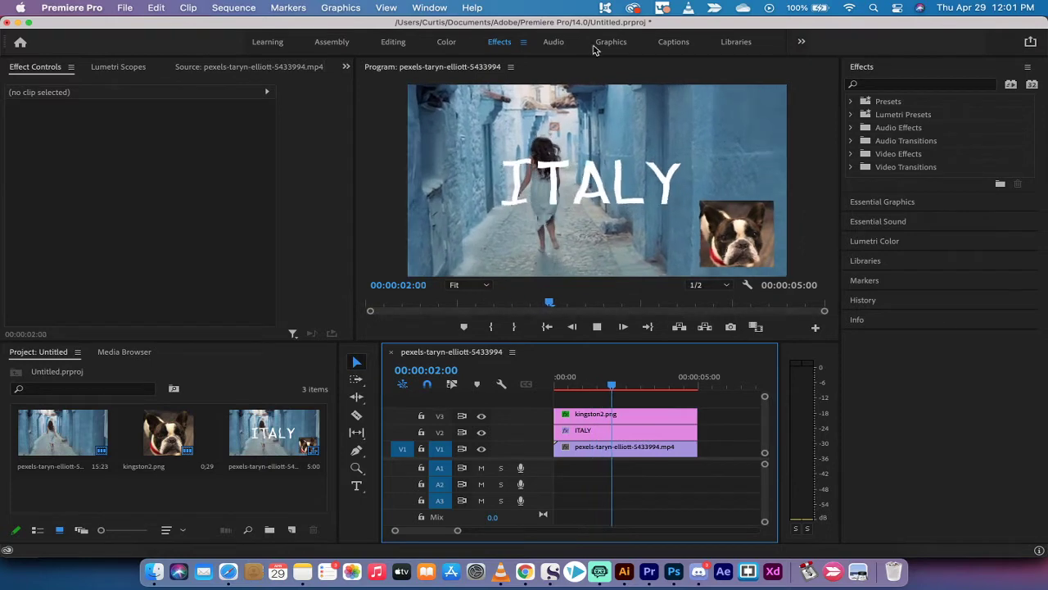
left_click_drag(614, 382, 524, 378)
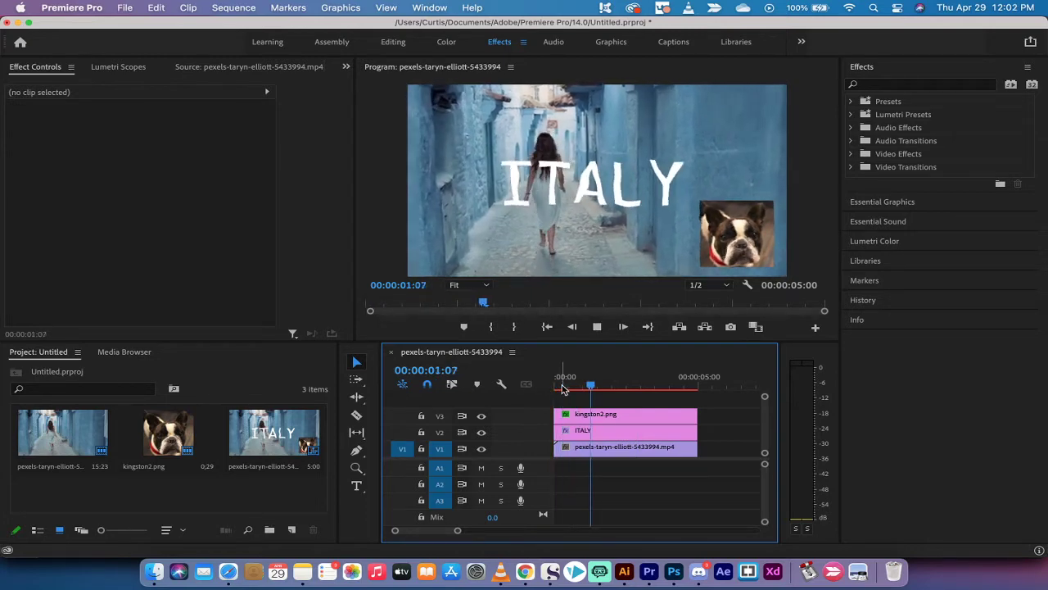
key("space")
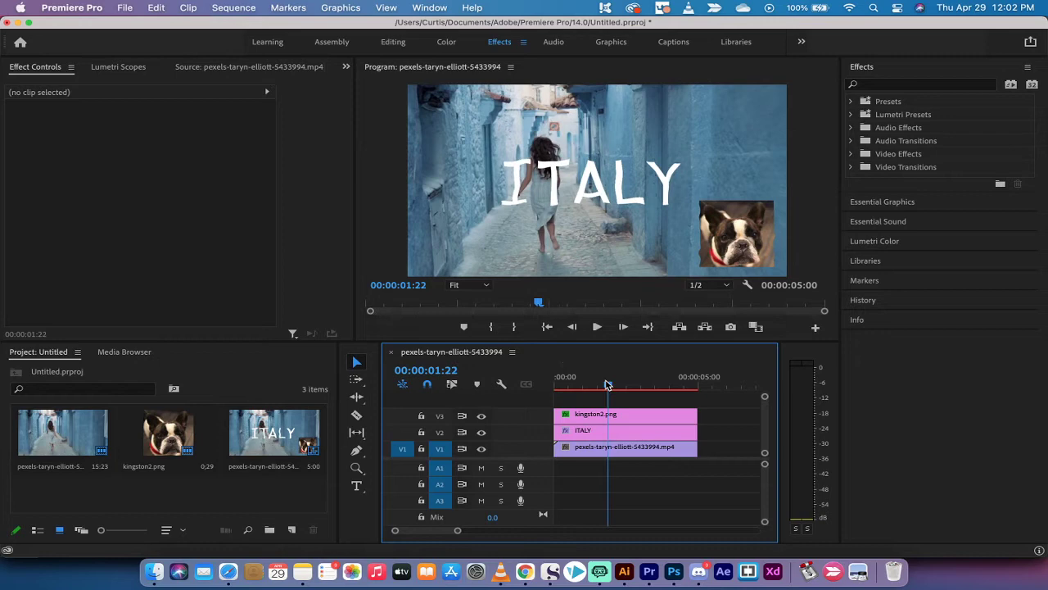
Return to the start and select the kingston2.png and ITALY clips on V2/V3 for removal
left_click_drag(608, 384, 551, 382)
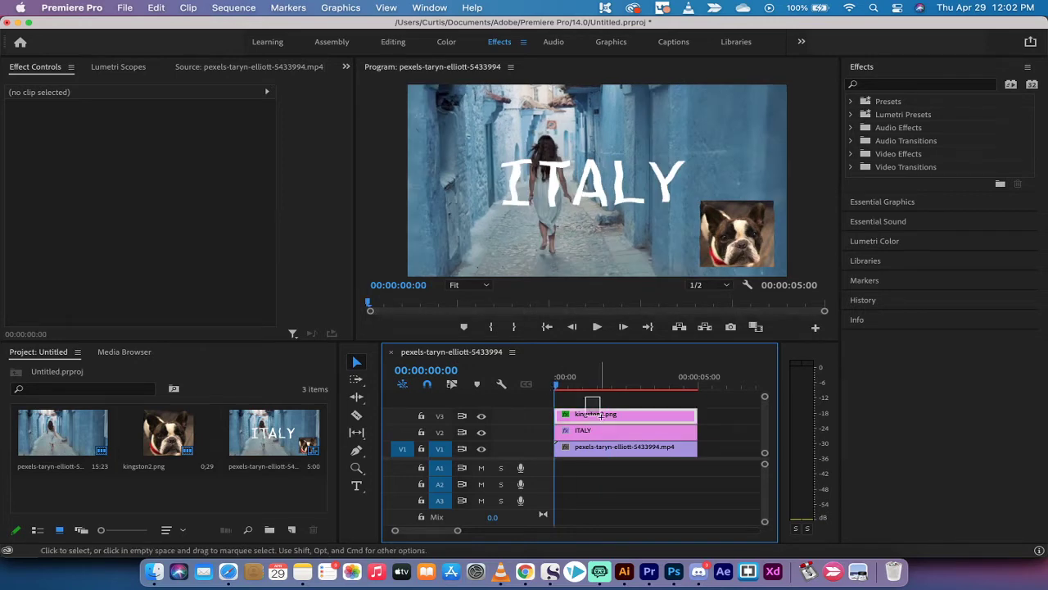
left_click_drag(601, 416, 613, 435)
key("BackSpace")
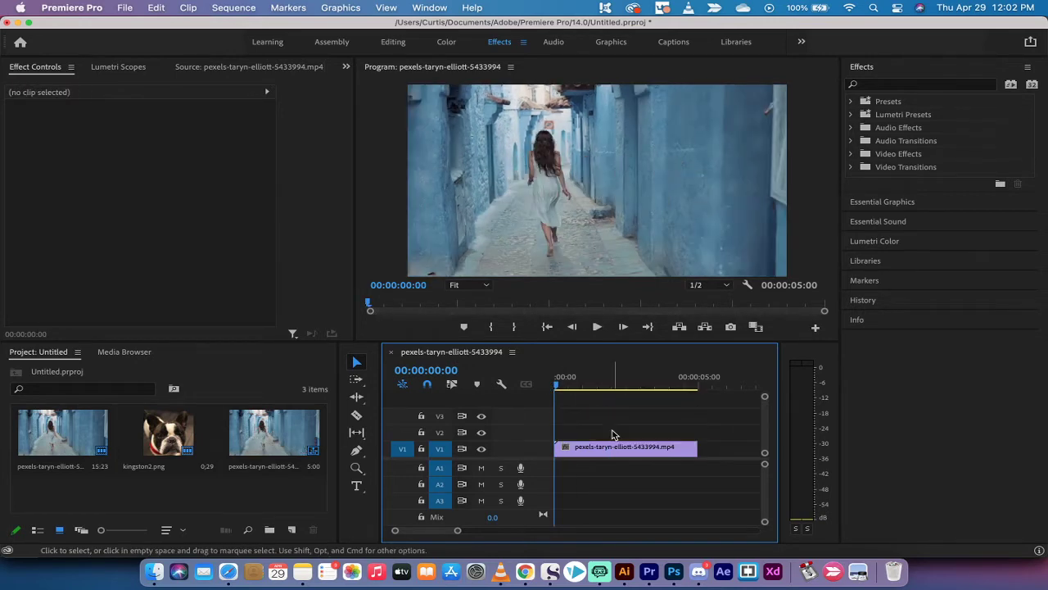
left_click(289, 433)
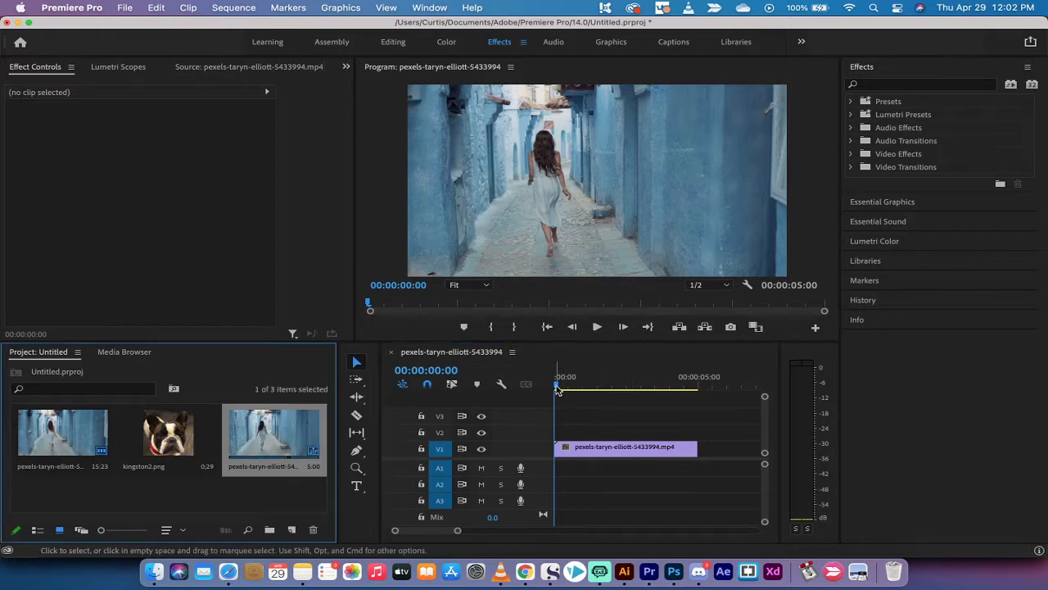
mouse_move(558, 387)
left_mouse_down()
mouse_move(611, 388)
mouse_move(554, 389)
left_mouse_up()
Place kingston2.png on V2 above the alley video and scale it to about 44% in the lower right
left_click(161, 455)
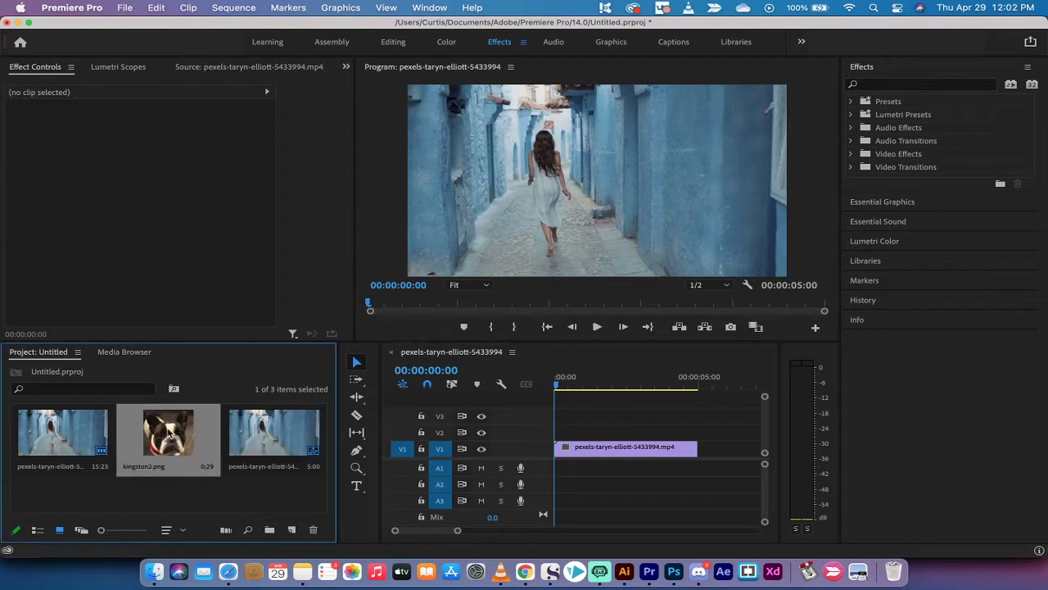
left_click_drag(161, 443, 693, 431)
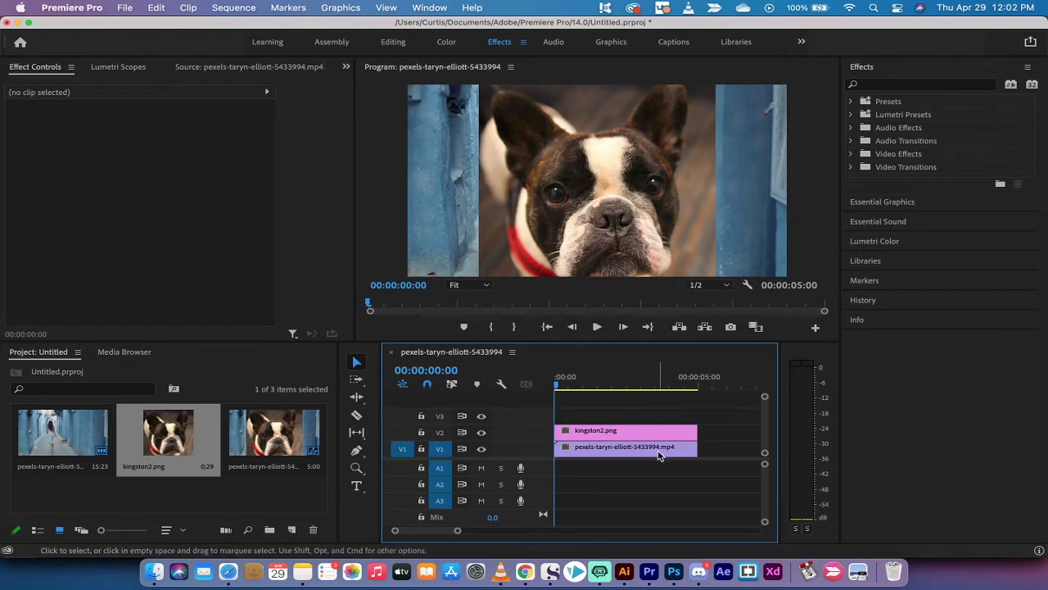
left_click(529, 174)
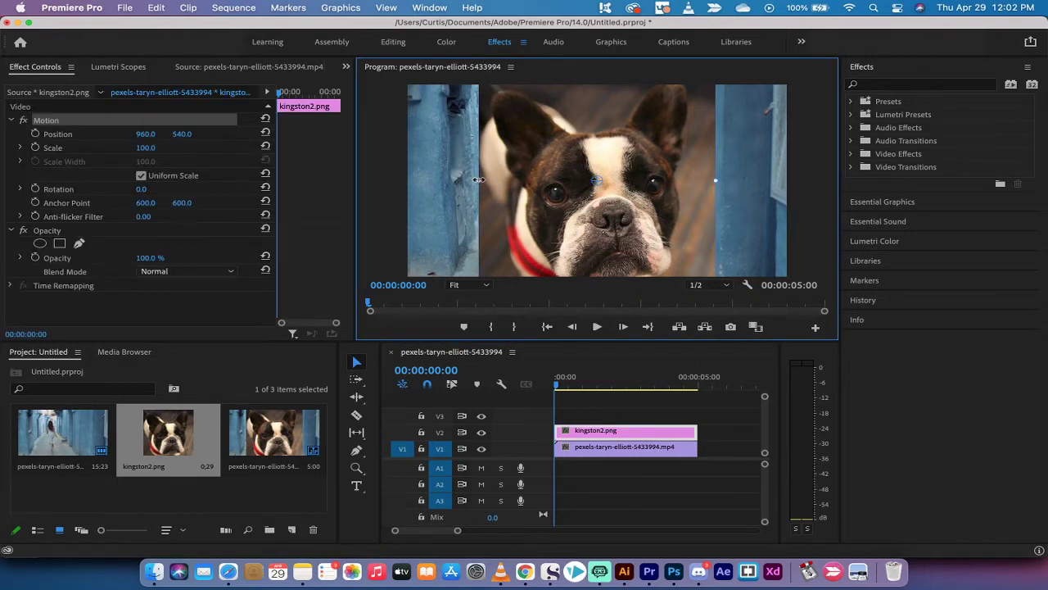
left_click_drag(479, 182, 715, 199)
left_click(588, 415)
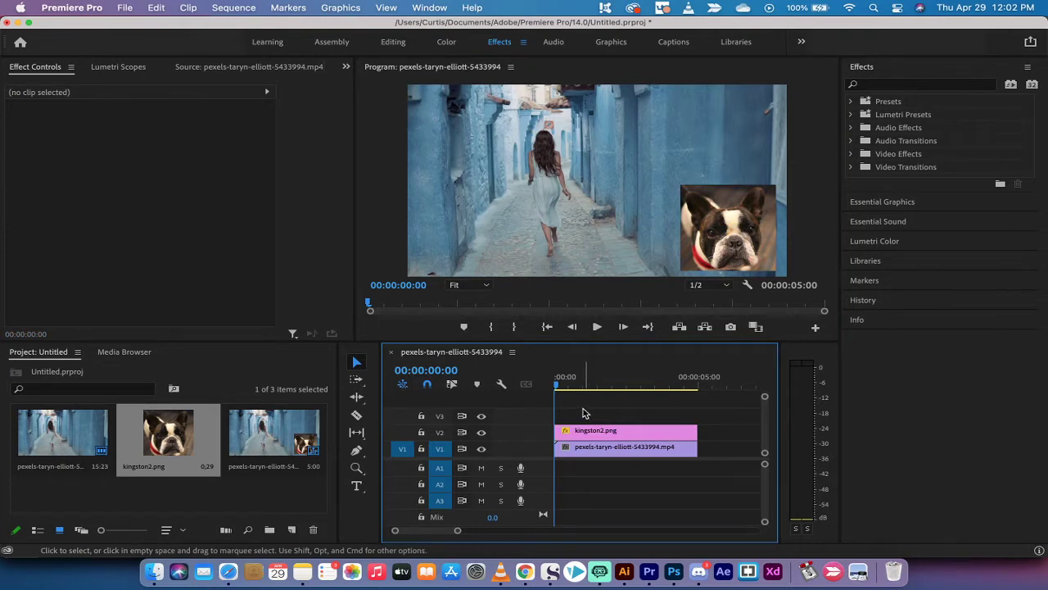
mouse_move(559, 390)
left_mouse_down()
mouse_move(566, 383)
mouse_move(556, 385)
left_mouse_up()
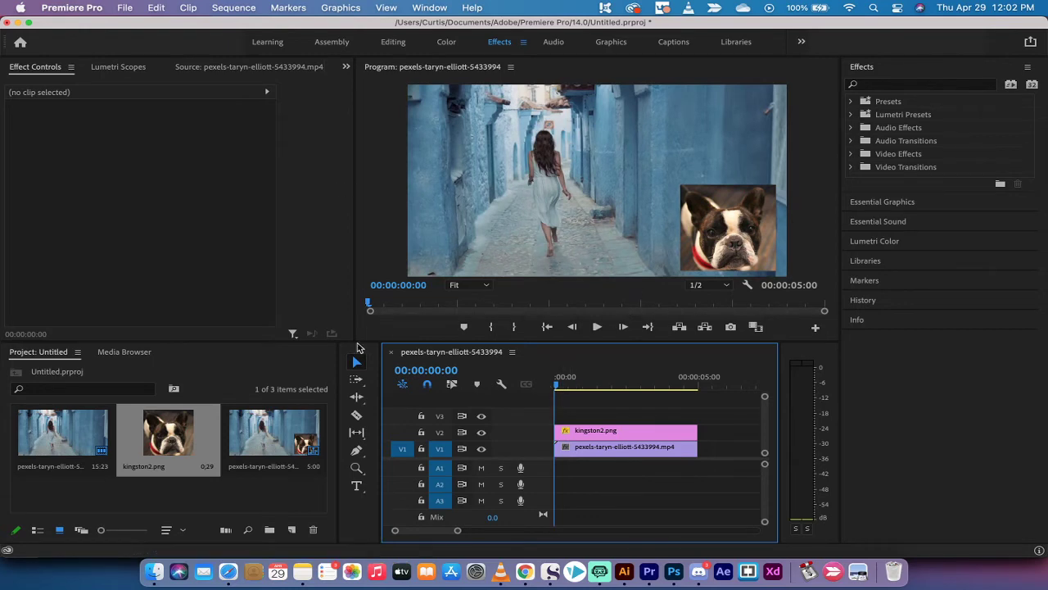
Create an ITALY text title and move it up near the top of the frame
left_click(358, 488)
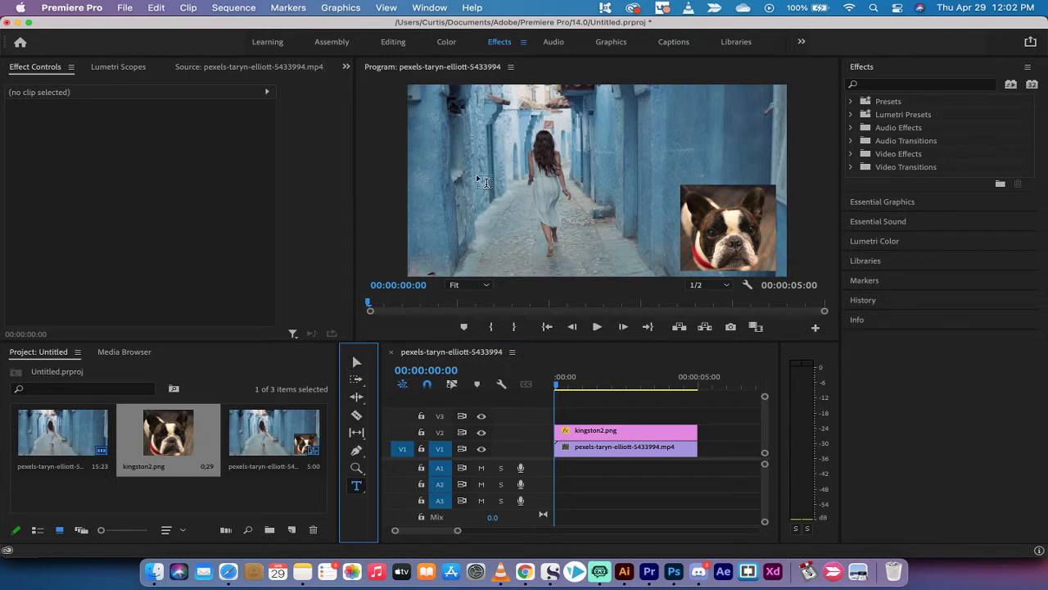
left_click(477, 176)
type("ITALY")
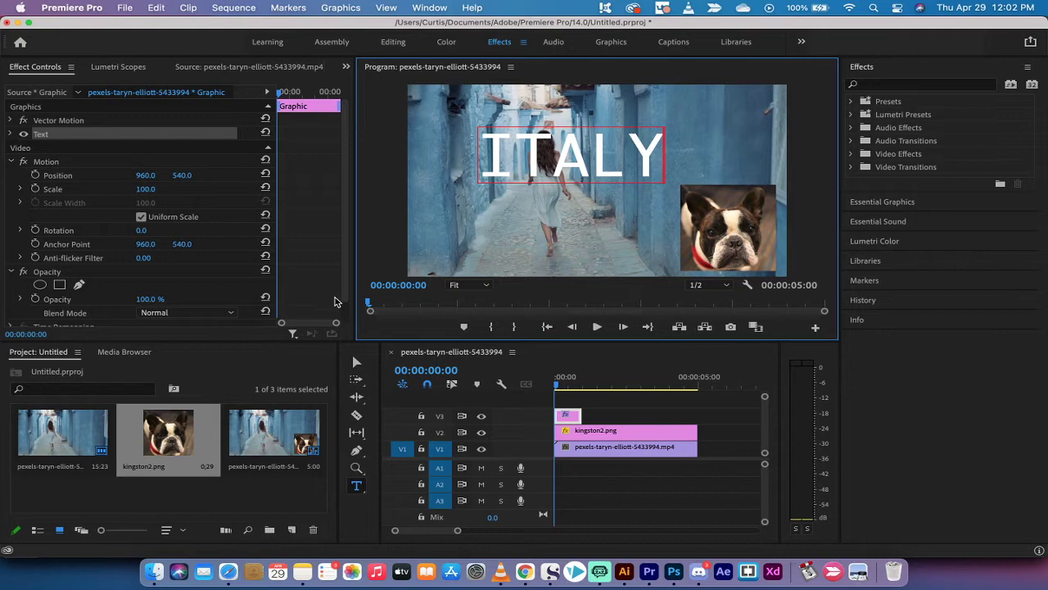
left_click(356, 362)
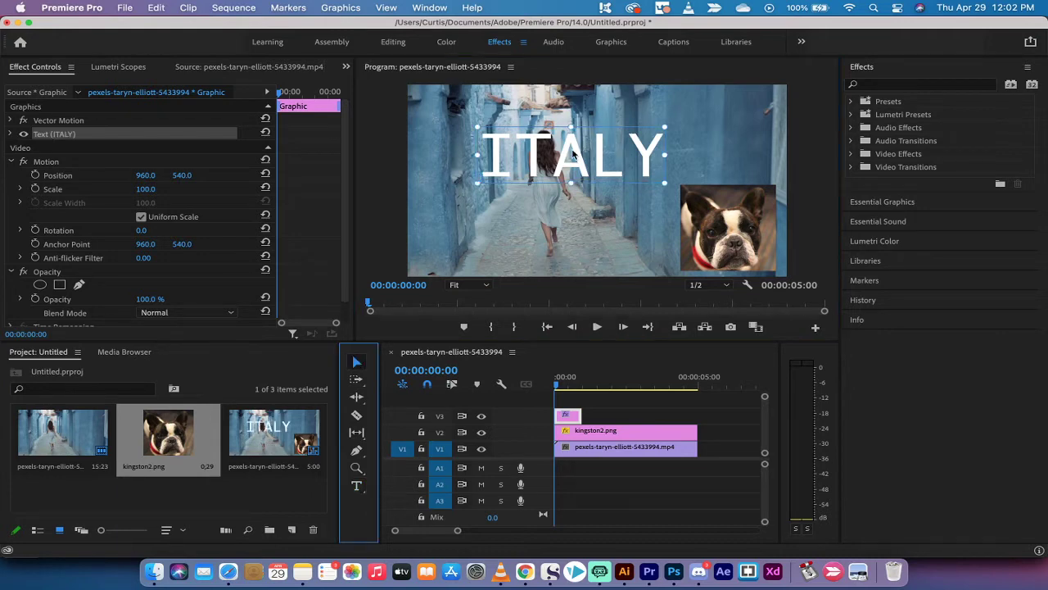
mouse_move(574, 153)
left_mouse_down()
mouse_move(585, 131)
mouse_move(558, 182)
mouse_move(557, 219)
mouse_move(586, 166)
mouse_move(630, 153)
mouse_move(622, 158)
mouse_move(564, 107)
mouse_move(584, 140)
left_mouse_up()
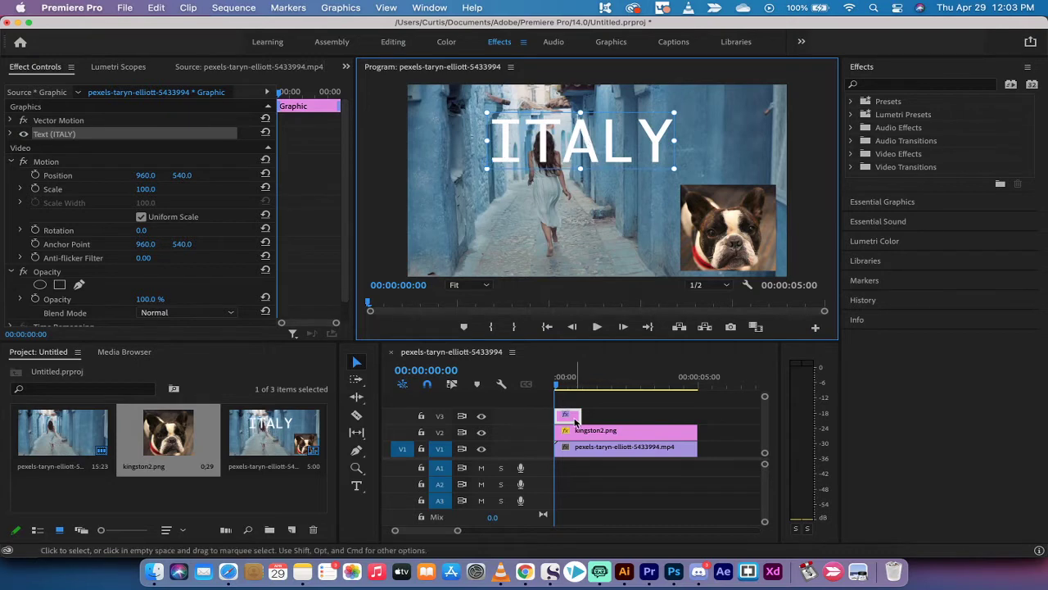
Extend the ITALY graphic clip on V3 to span the full five-second sequence
left_click_drag(580, 416, 692, 408)
mouse_move(557, 383)
left_mouse_down()
mouse_move(620, 385)
mouse_move(541, 382)
left_mouse_up()
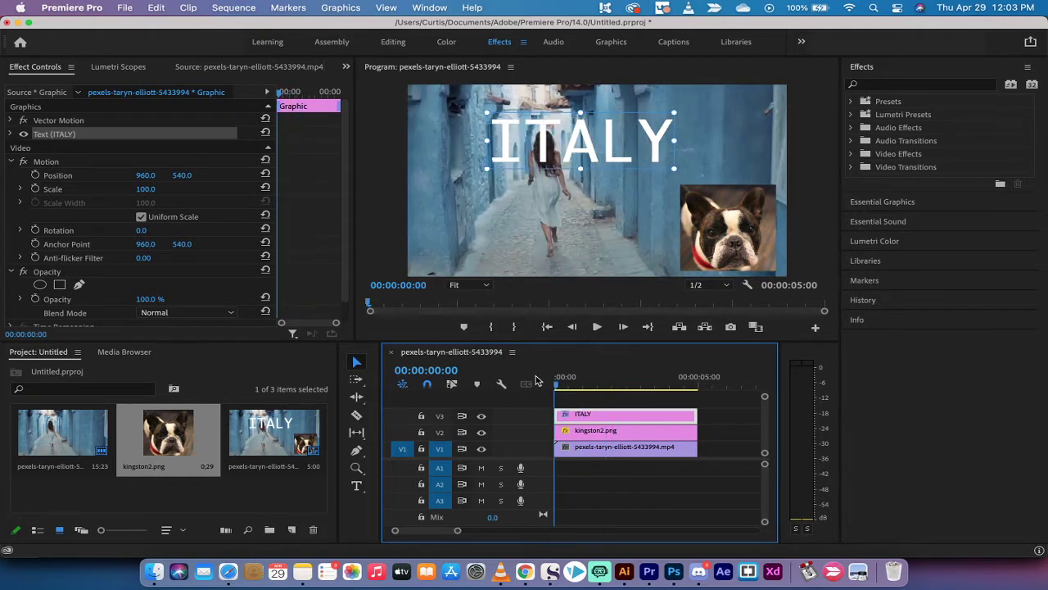
left_click(571, 398)
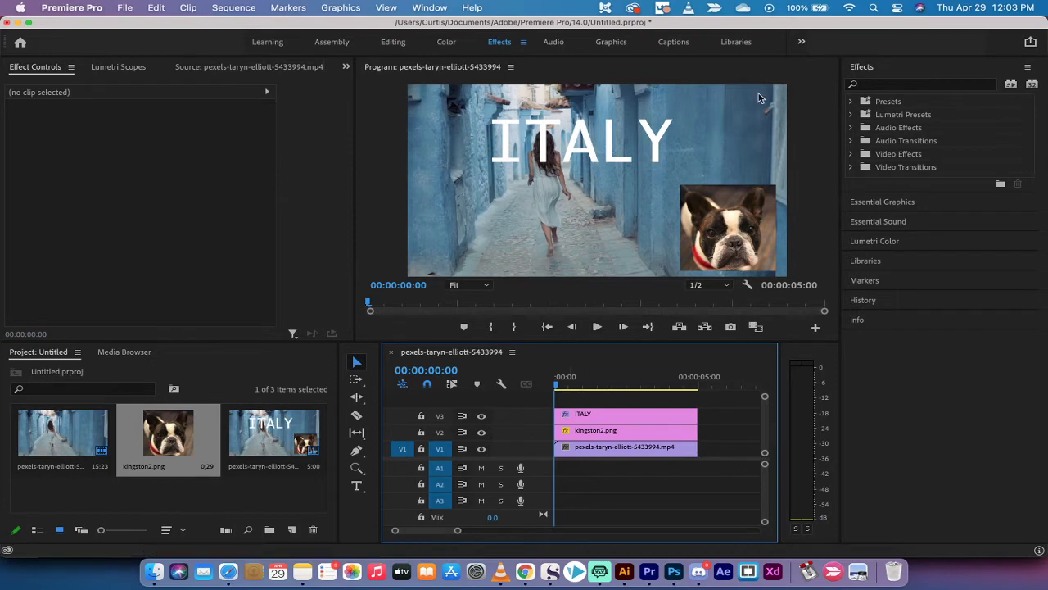
Search 'turb' in Effects and drag Turbulent Displace onto the ITALY clip
left_click(877, 85)
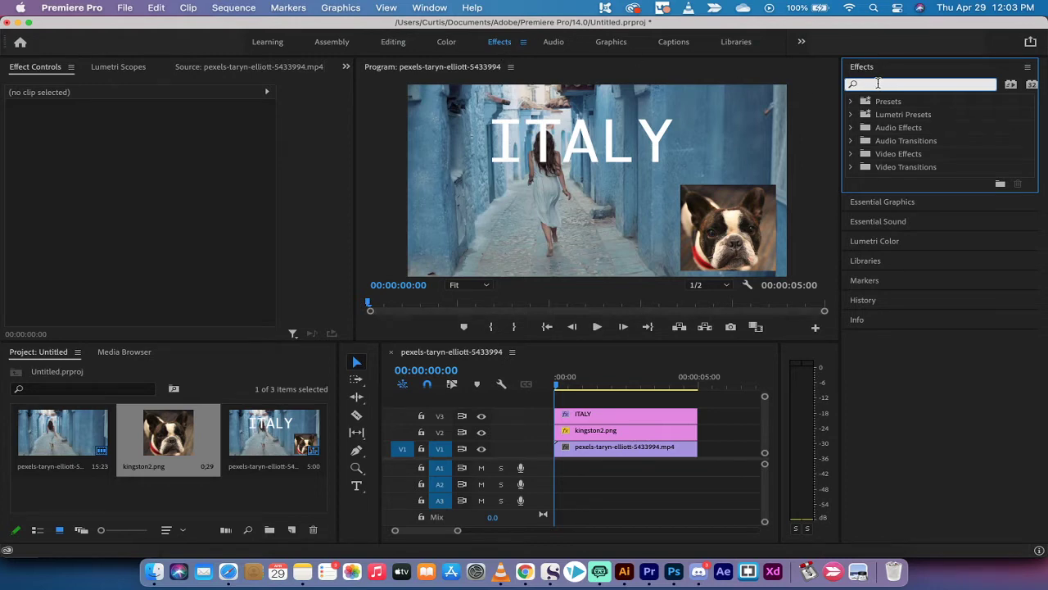
type("turbul")
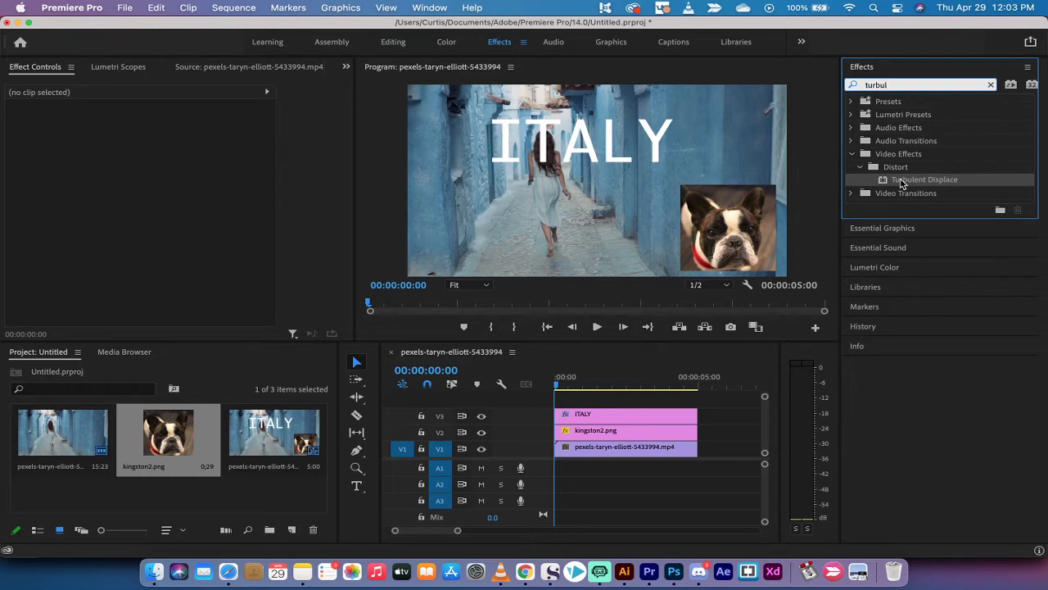
left_click_drag(900, 184, 591, 419)
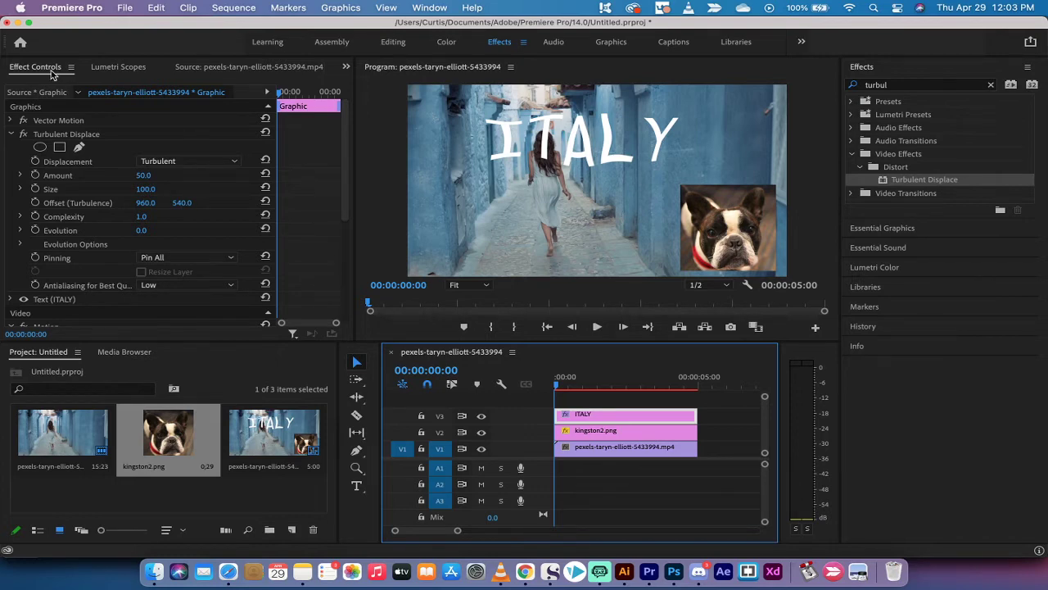
Lower the Turbulent Displace Amount to 35 and scrub to preview the distorted title
left_click(63, 135)
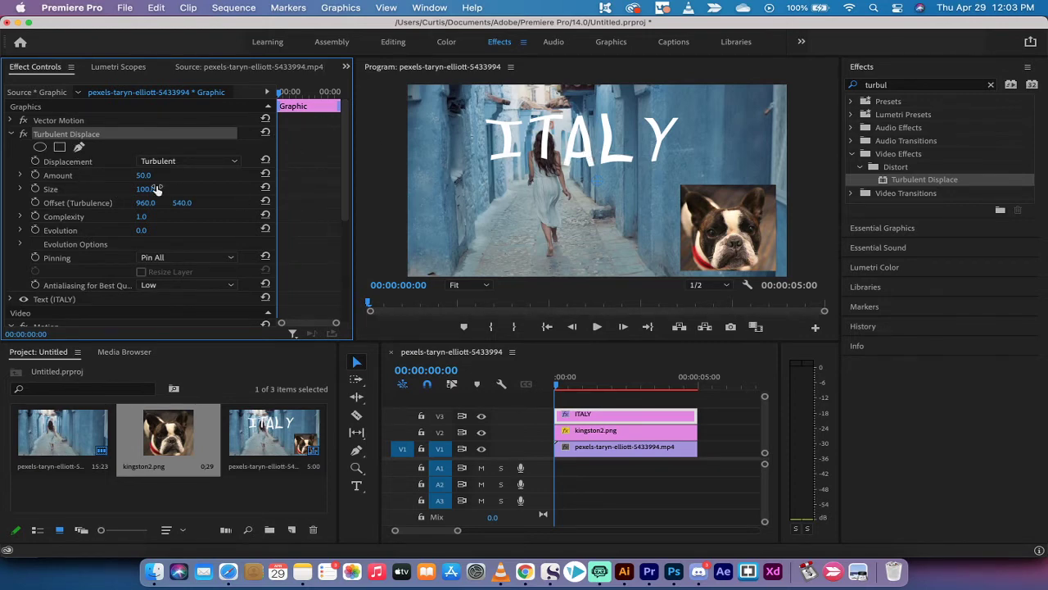
left_click_drag(143, 175, 140, 176)
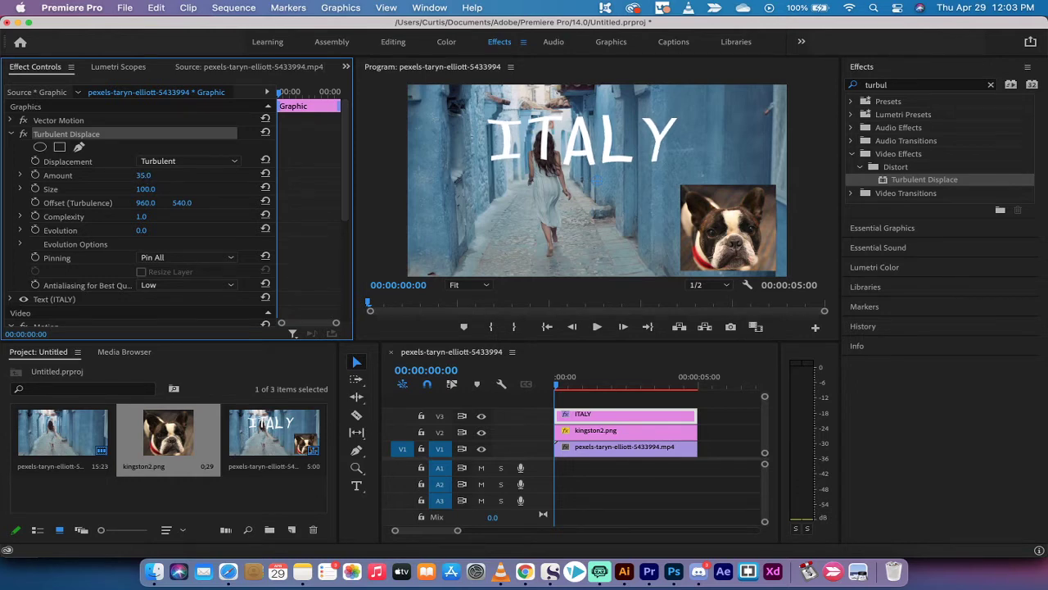
left_click(568, 385)
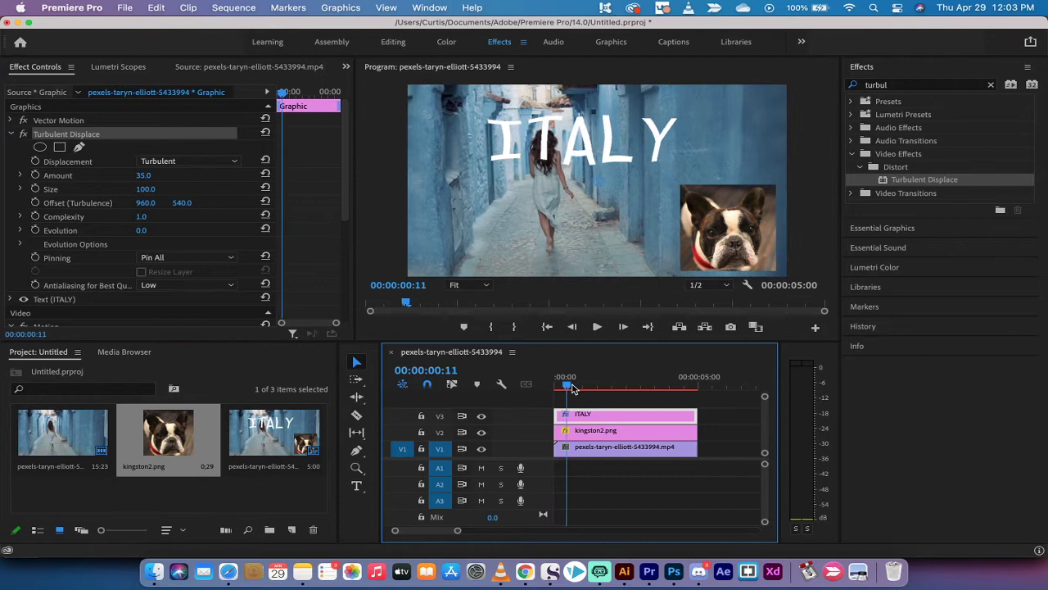
mouse_move(572, 389)
left_mouse_down()
mouse_move(601, 388)
mouse_move(555, 392)
left_mouse_up()
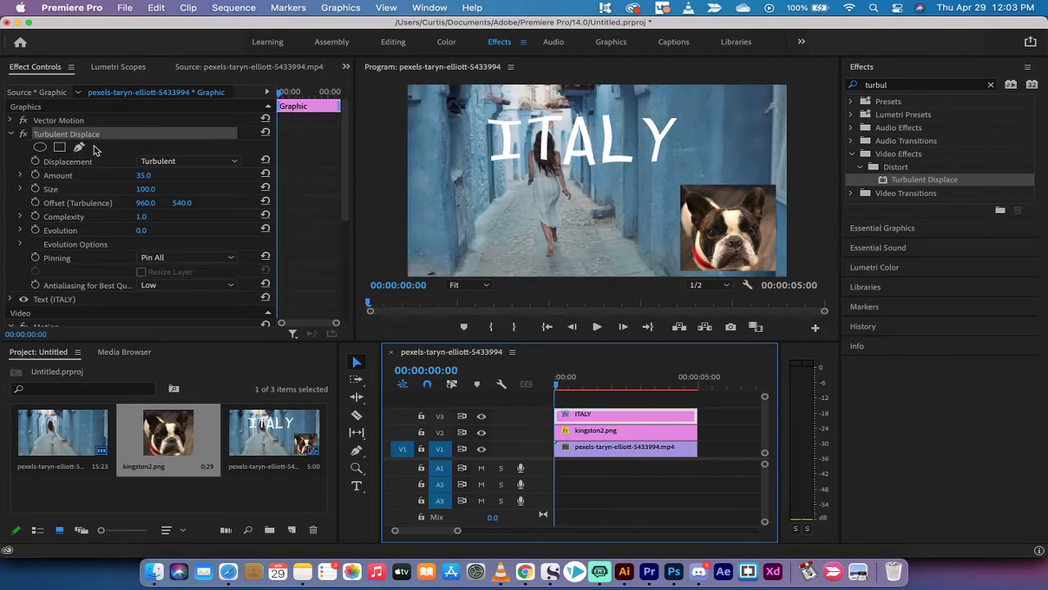
left_click(95, 142)
left_click(557, 387)
Try Bulge, then Twist displacement types, then return Displacement to Turbulent
left_click(72, 162)
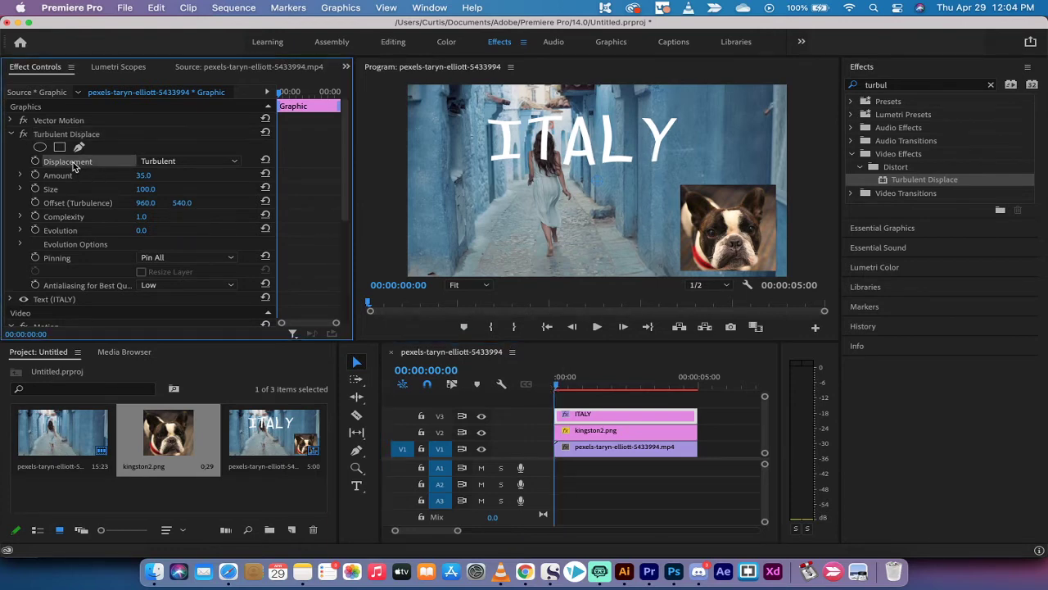
left_click(185, 163)
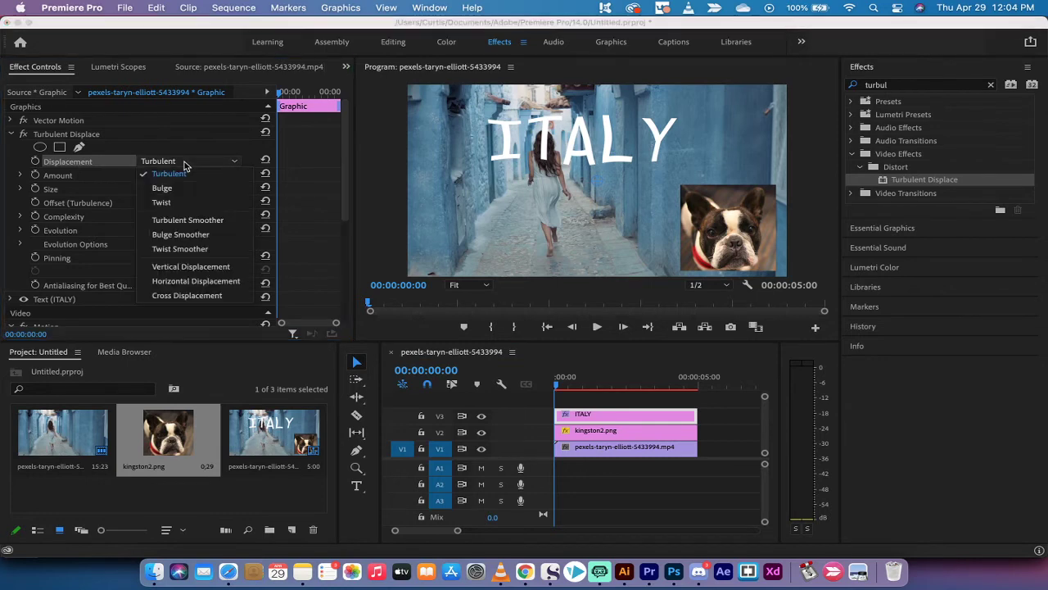
left_click(182, 187)
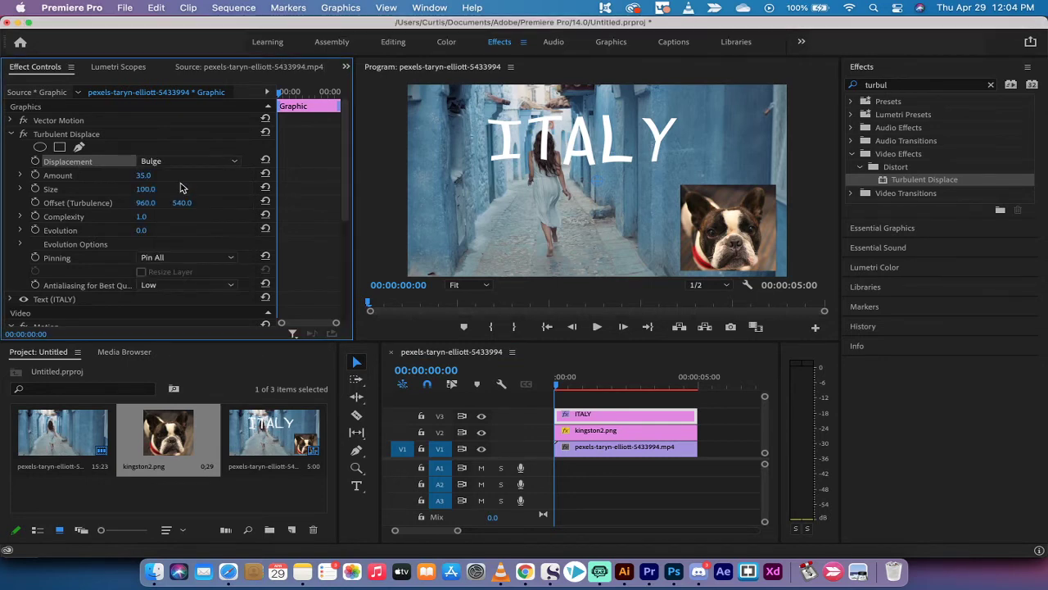
left_click(197, 163)
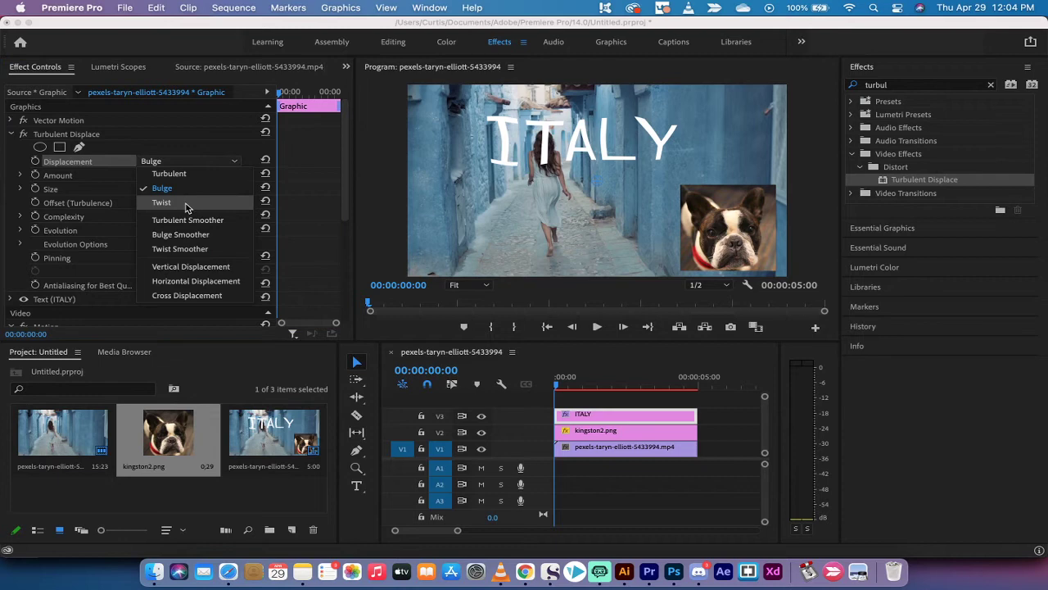
left_click(196, 201)
left_click(196, 162)
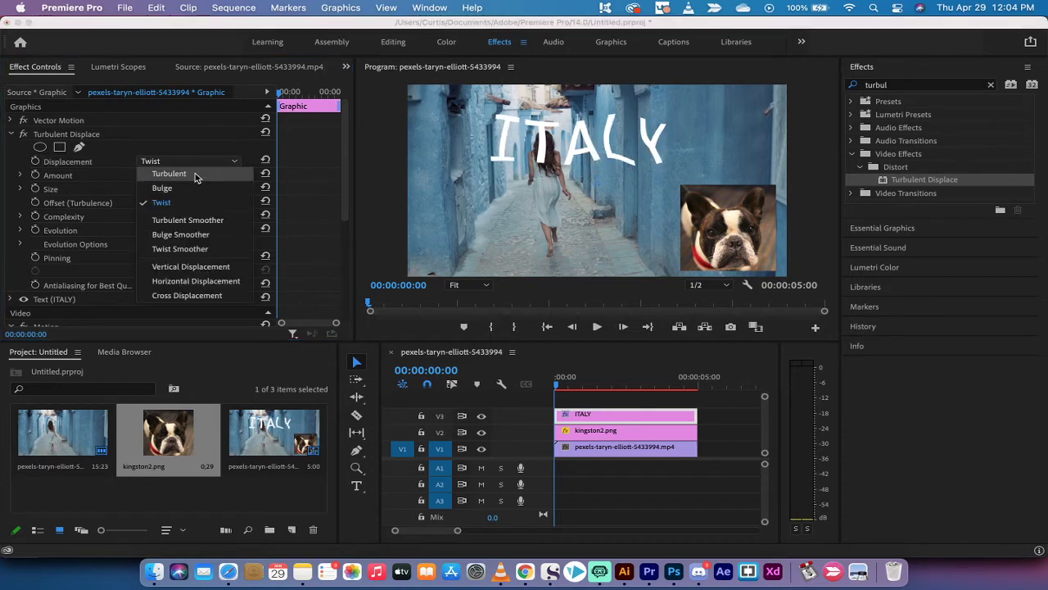
left_click(196, 174)
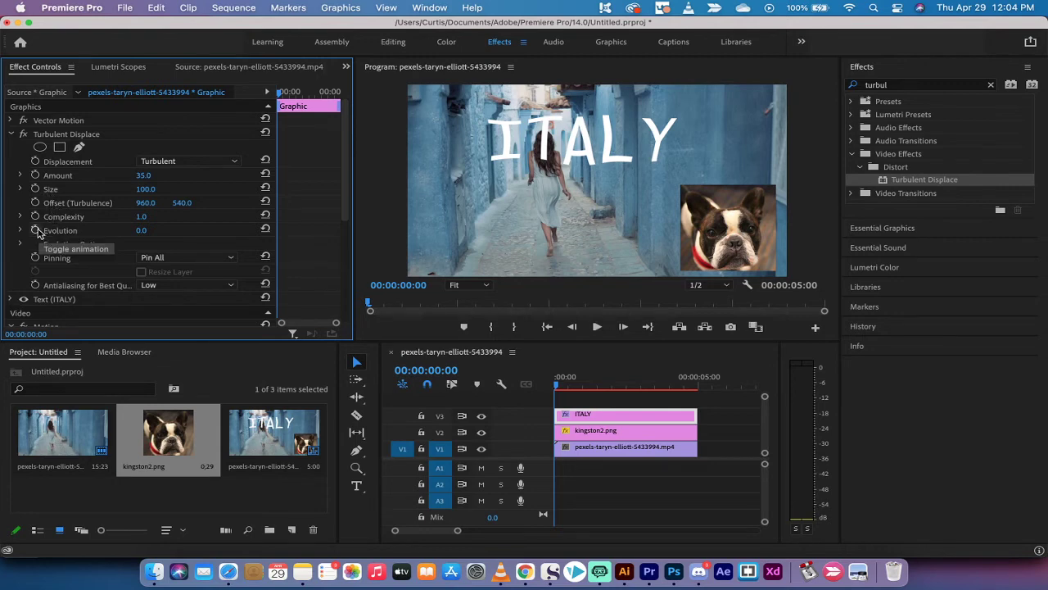
At the first frame, set an Evolution keyframe at 0° on Turbulent Displace
left_click(576, 384)
left_click_drag(571, 384, 536, 385)
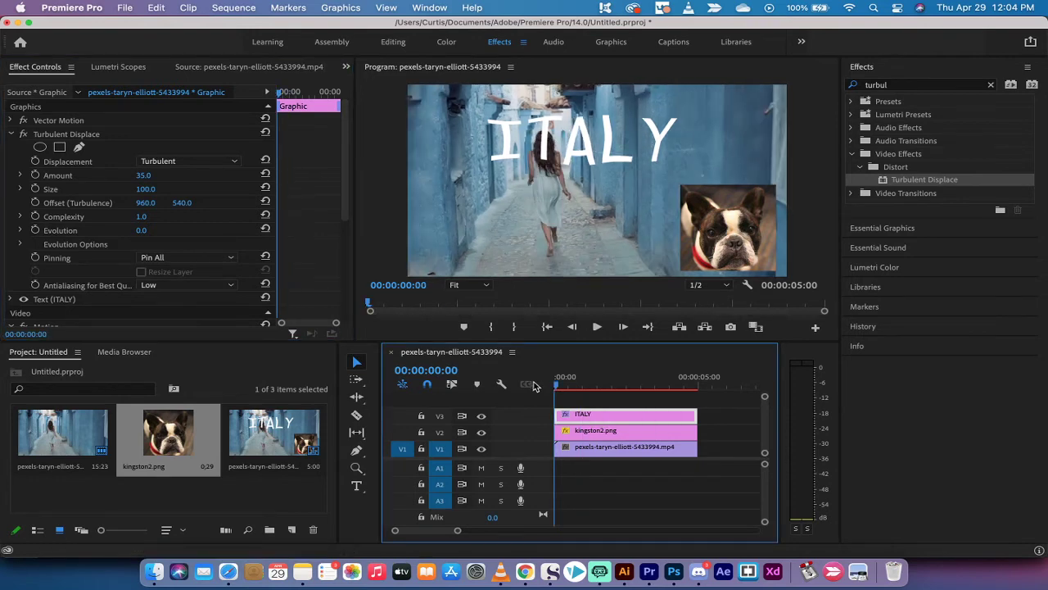
left_click(36, 230)
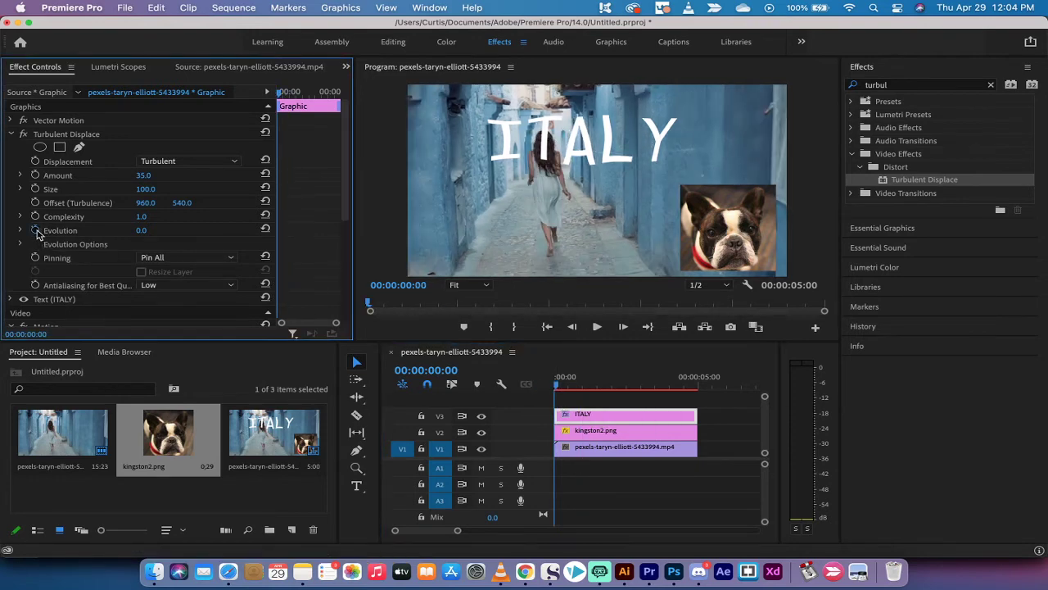
left_click(36, 230)
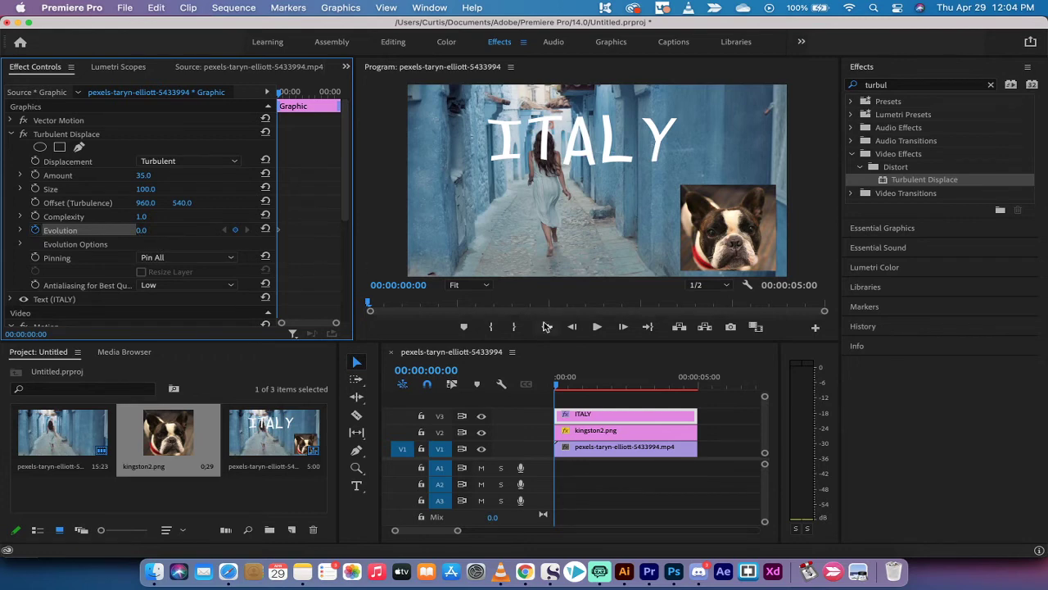
At the clip end, raise Evolution to 5x0.0°, then return the playhead to the start
left_click_drag(560, 384, 694, 384)
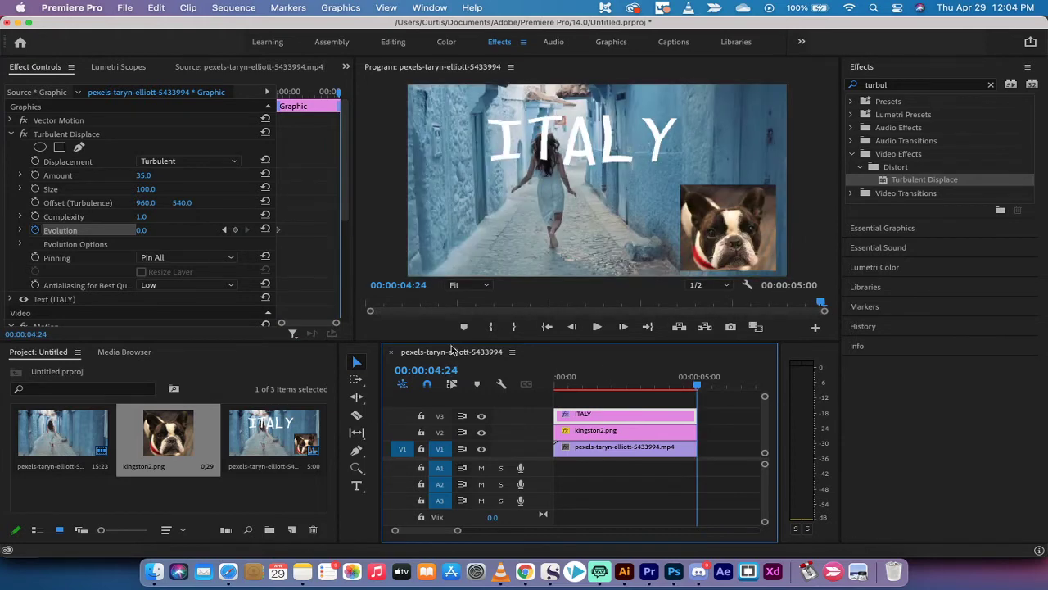
left_click_drag(140, 230, 174, 230)
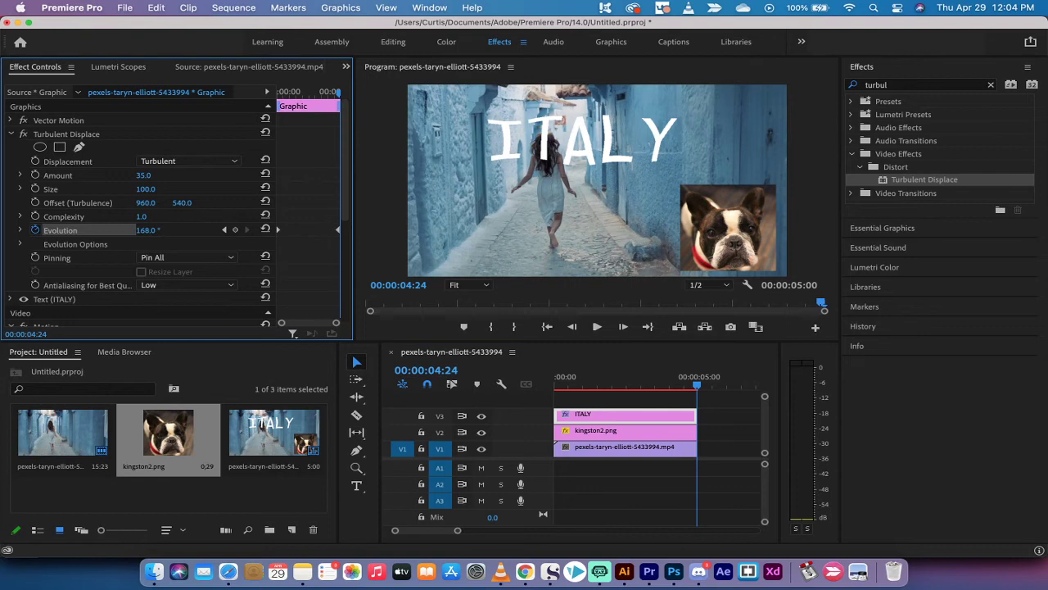
left_click_drag(279, 230, 1047, 230)
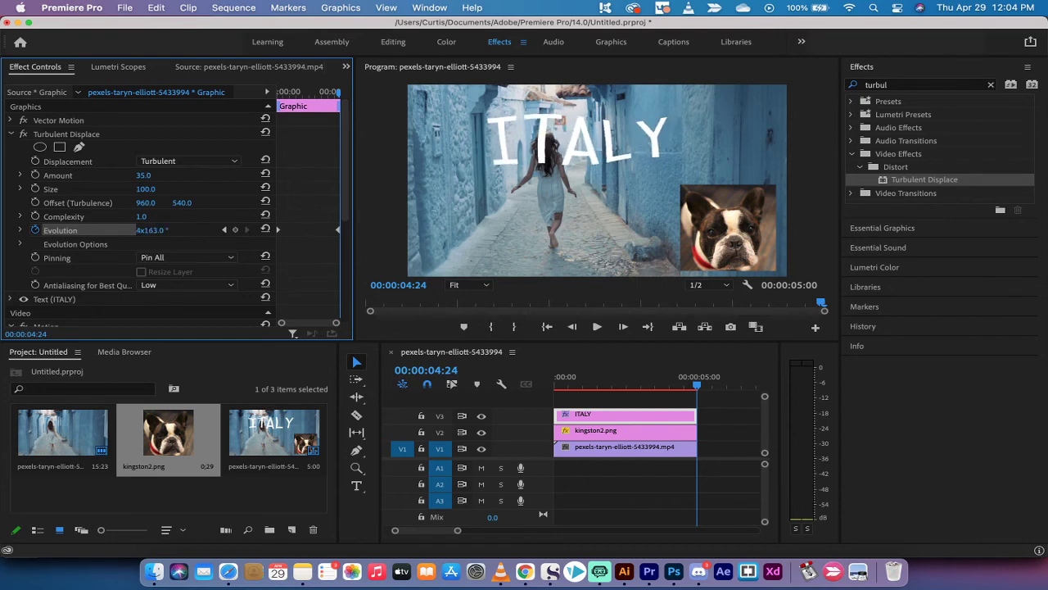
left_click_drag(150, 230, 173, 230)
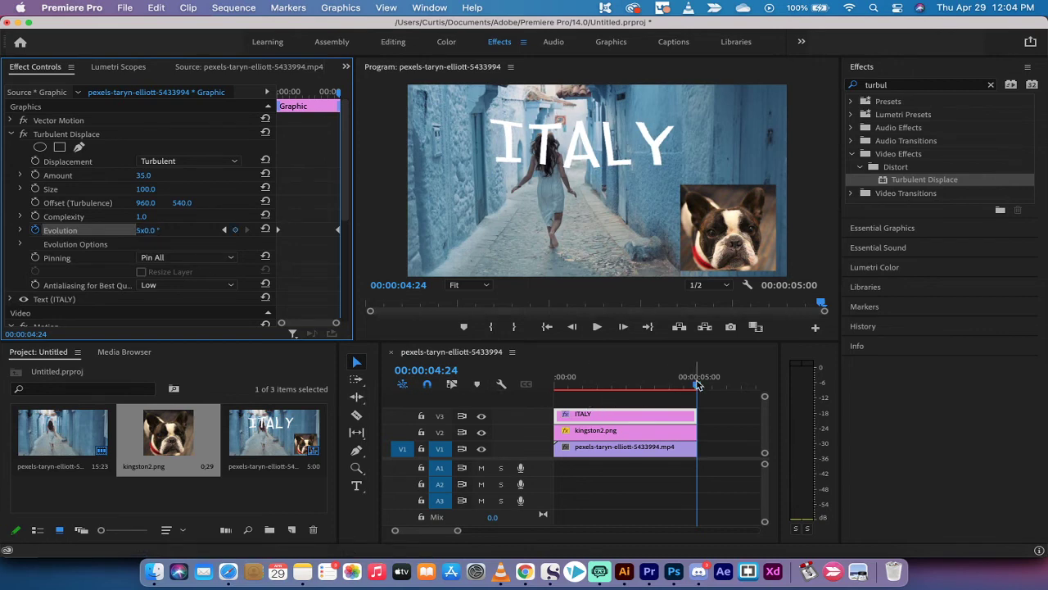
left_click_drag(698, 385, 538, 386)
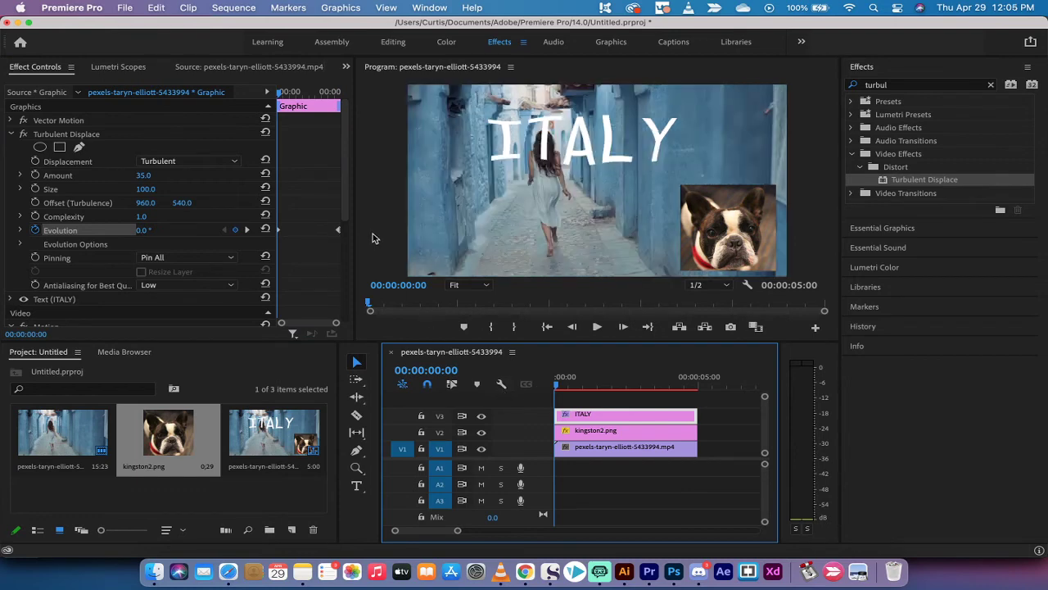
left_click(565, 483)
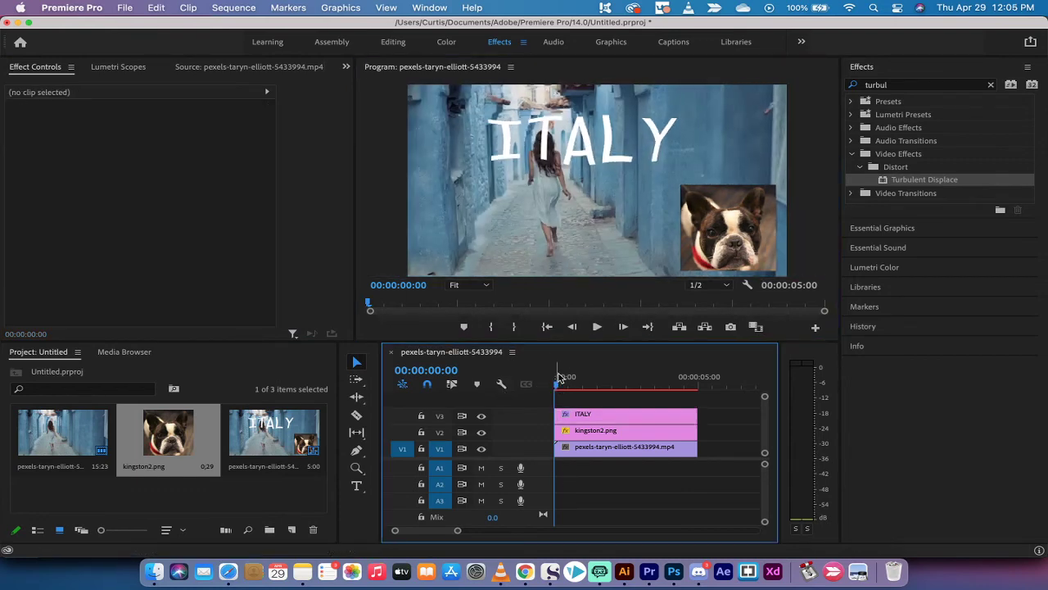
key("space")
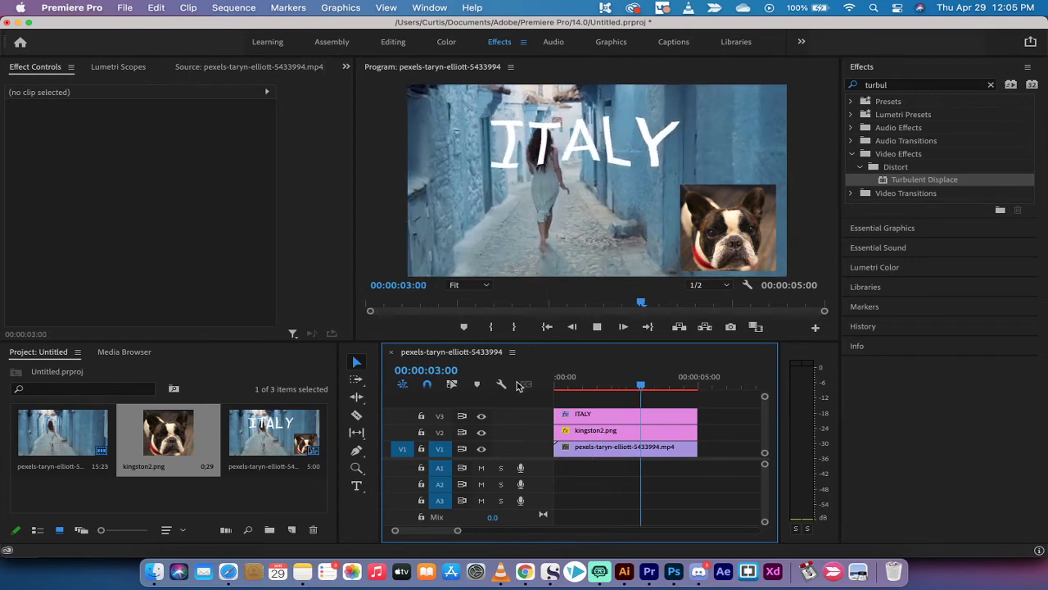
key("space")
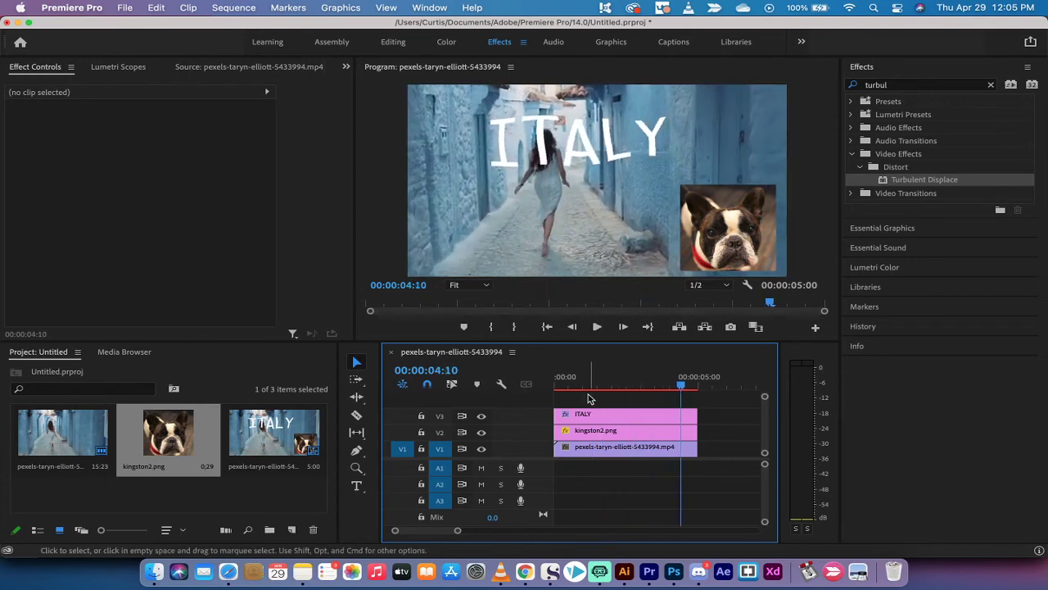
left_click_drag(586, 380, 556, 380)
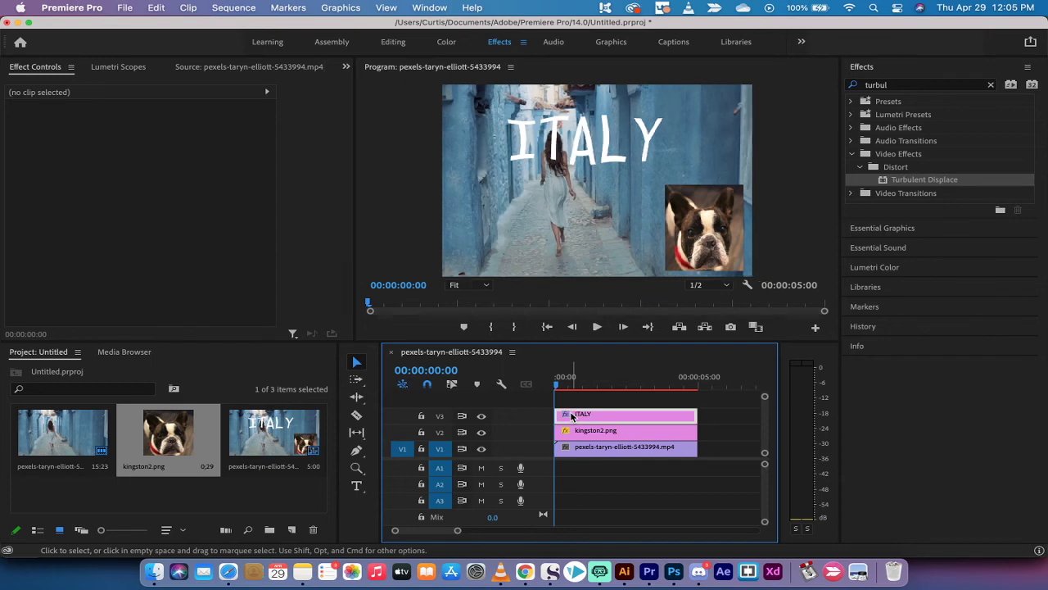
Copy the ITALY clip's Turbulent Displace effect via Edit > Copy, then select the kingston2.png clip
left_click(572, 415)
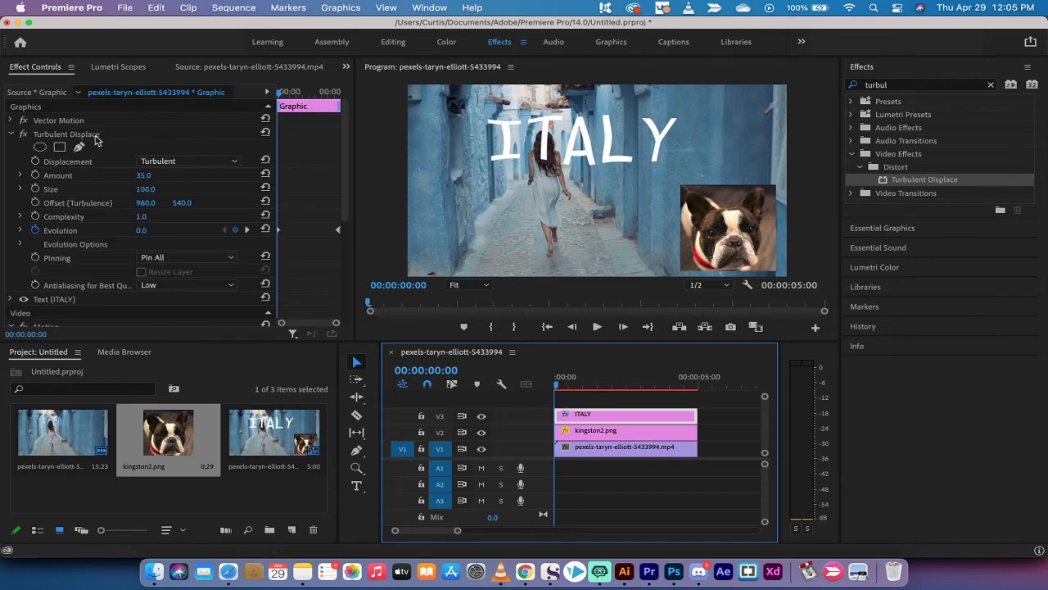
left_click(12, 135)
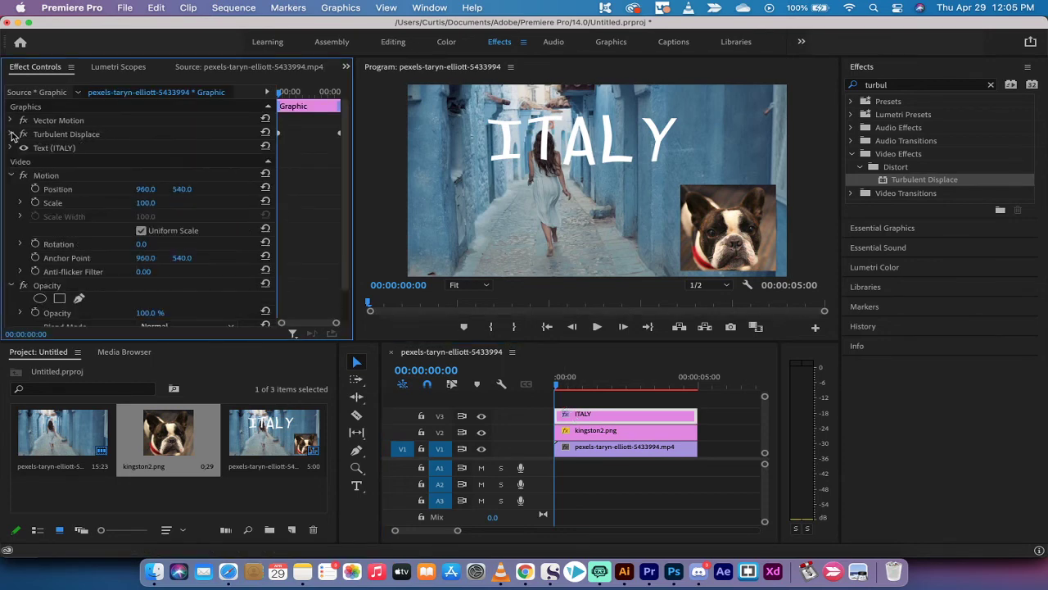
left_click(63, 134)
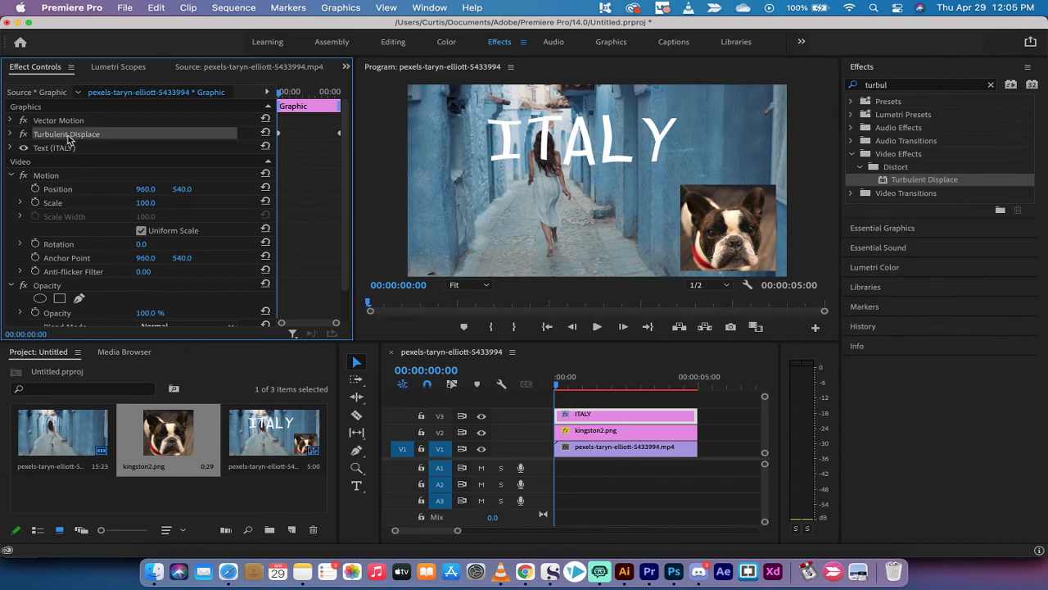
right_click(70, 140)
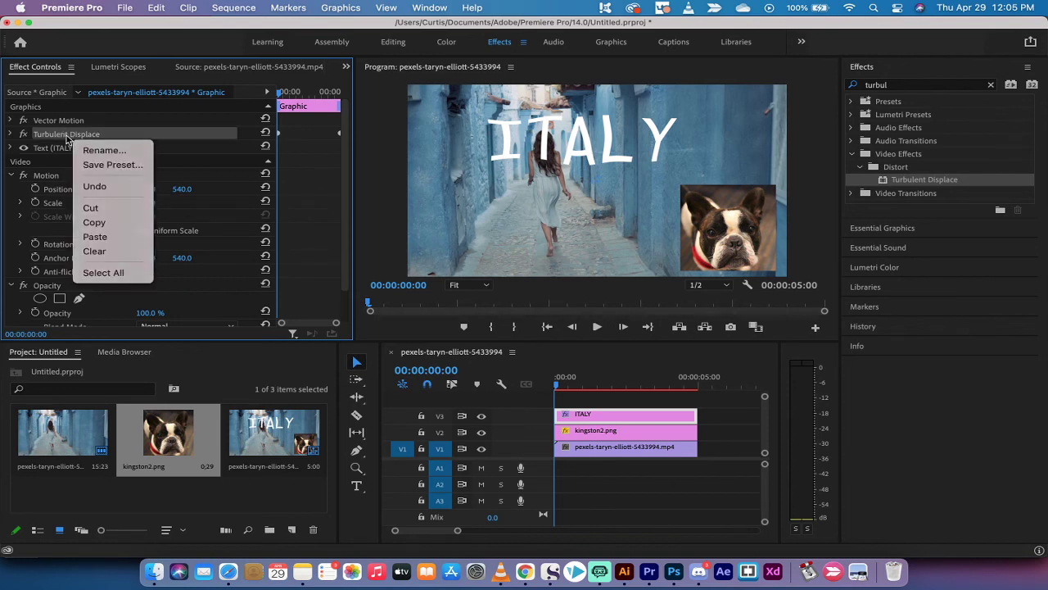
key("Escape")
left_click(125, 7)
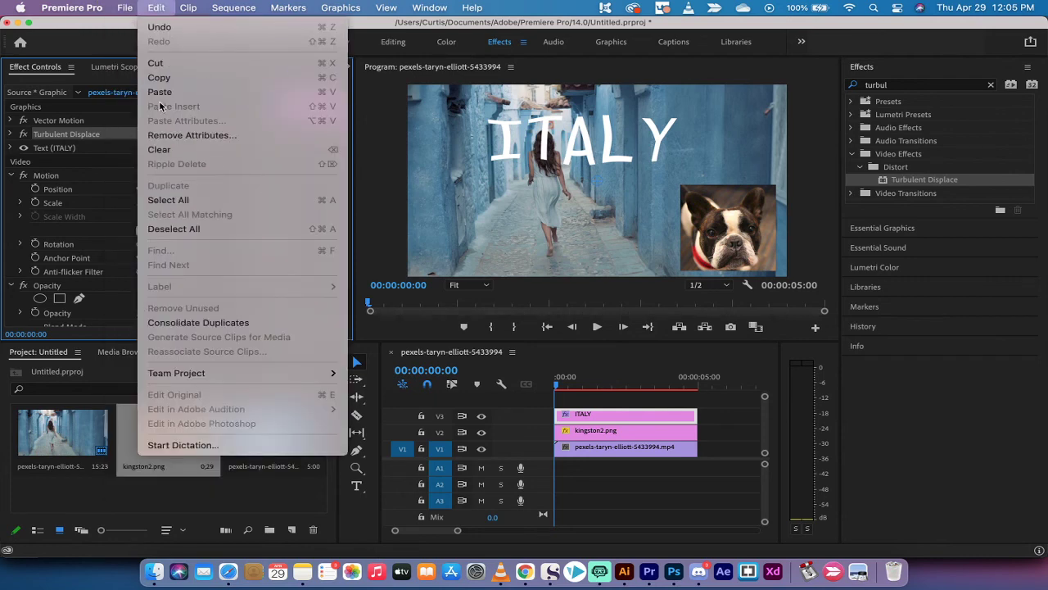
left_click(160, 77)
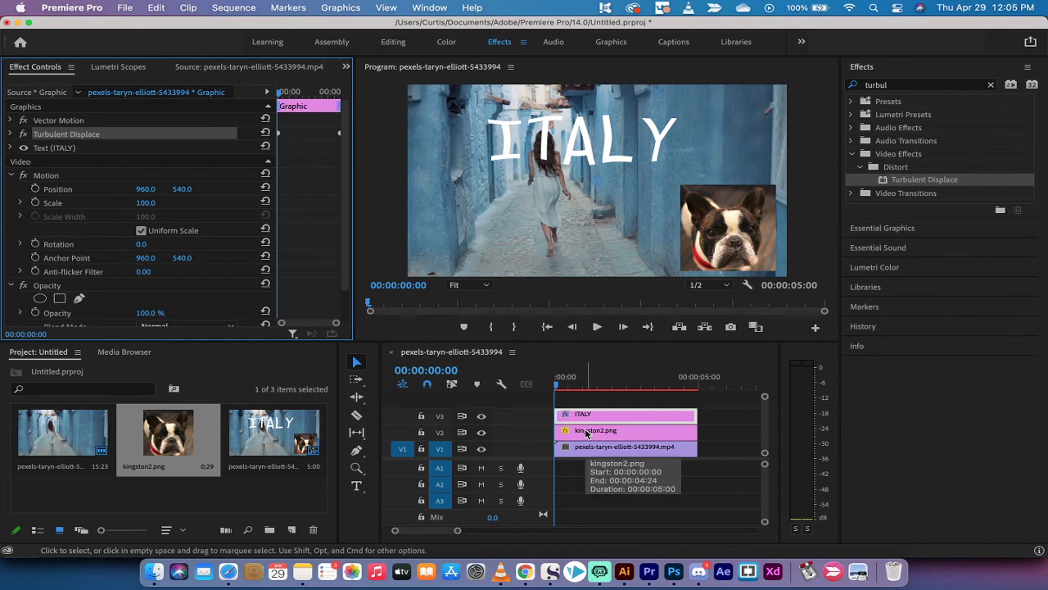
left_click(586, 434)
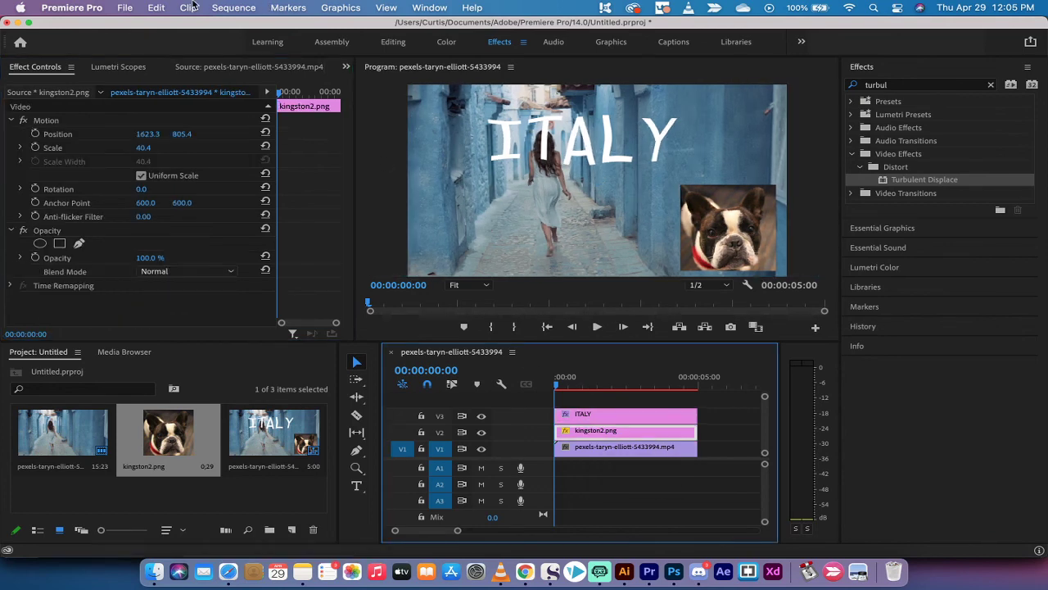
Paste Turbulent Displace onto kingston2.png via Edit > Paste and play the sequence to preview both wobbles
left_click(158, 8)
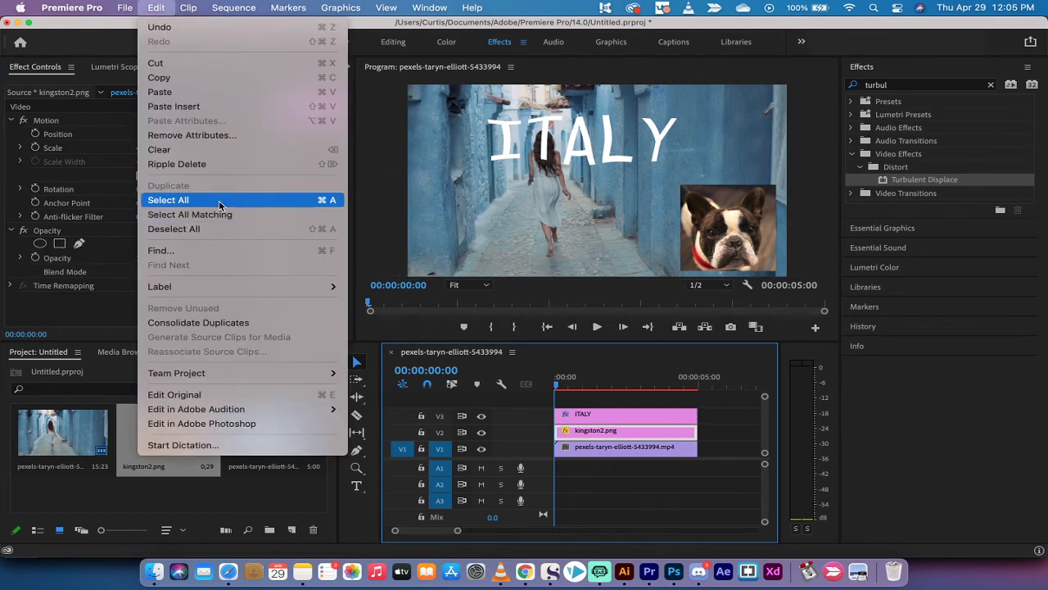
left_click(203, 97)
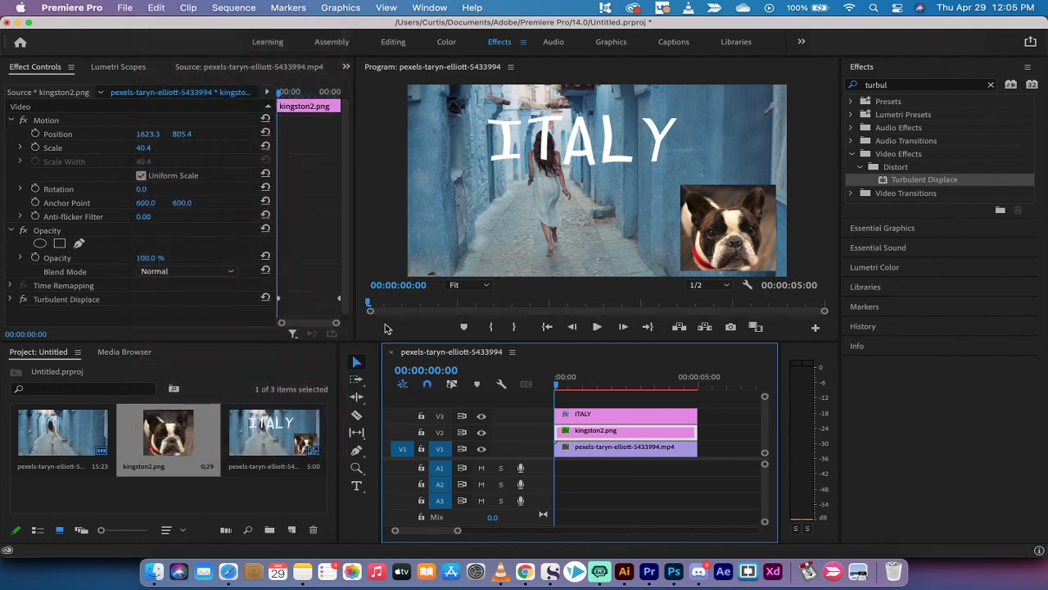
key("space")
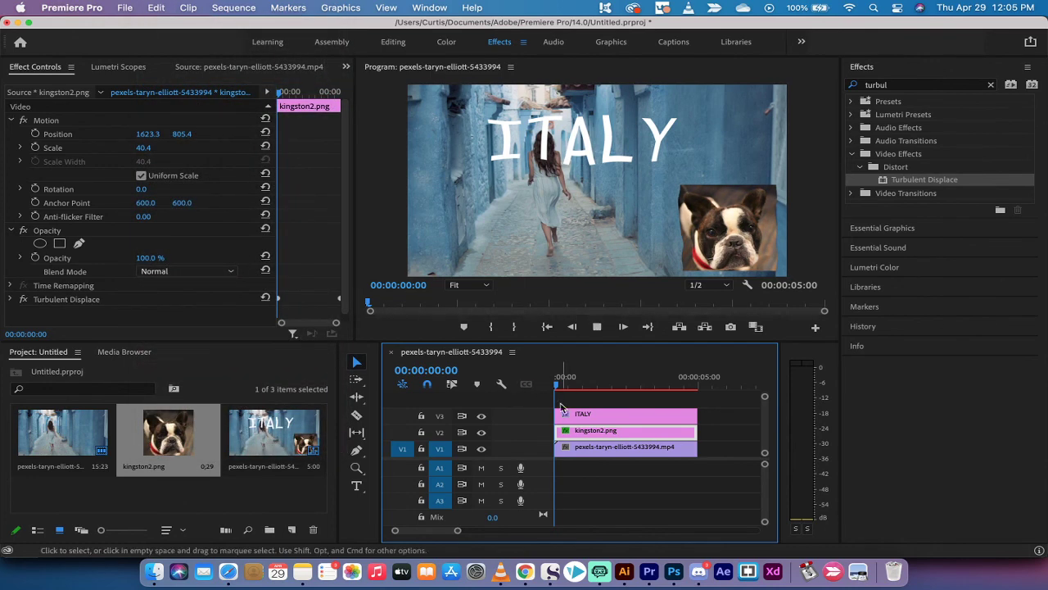
key("space")
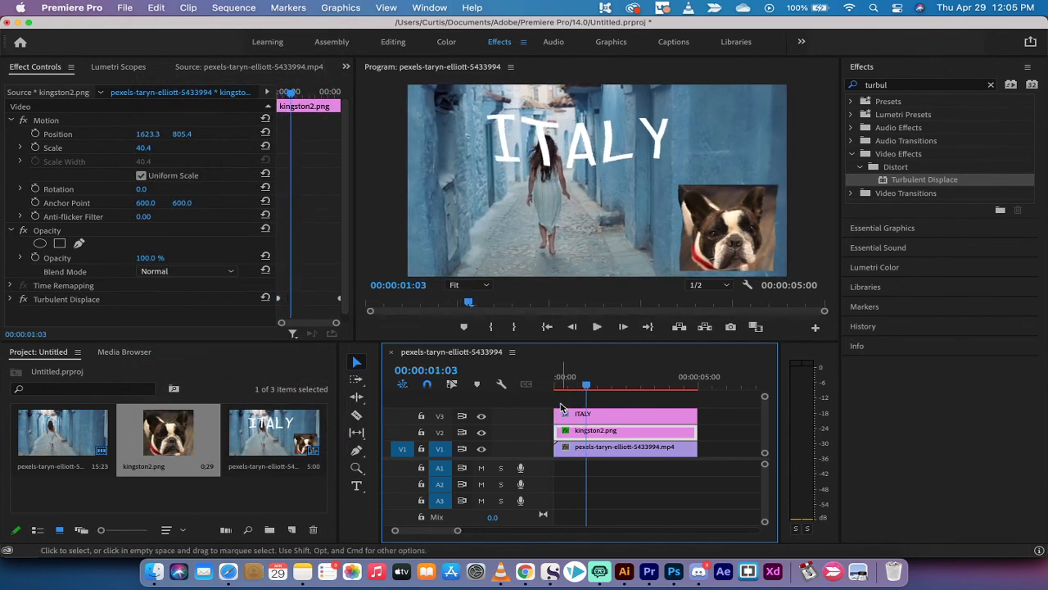